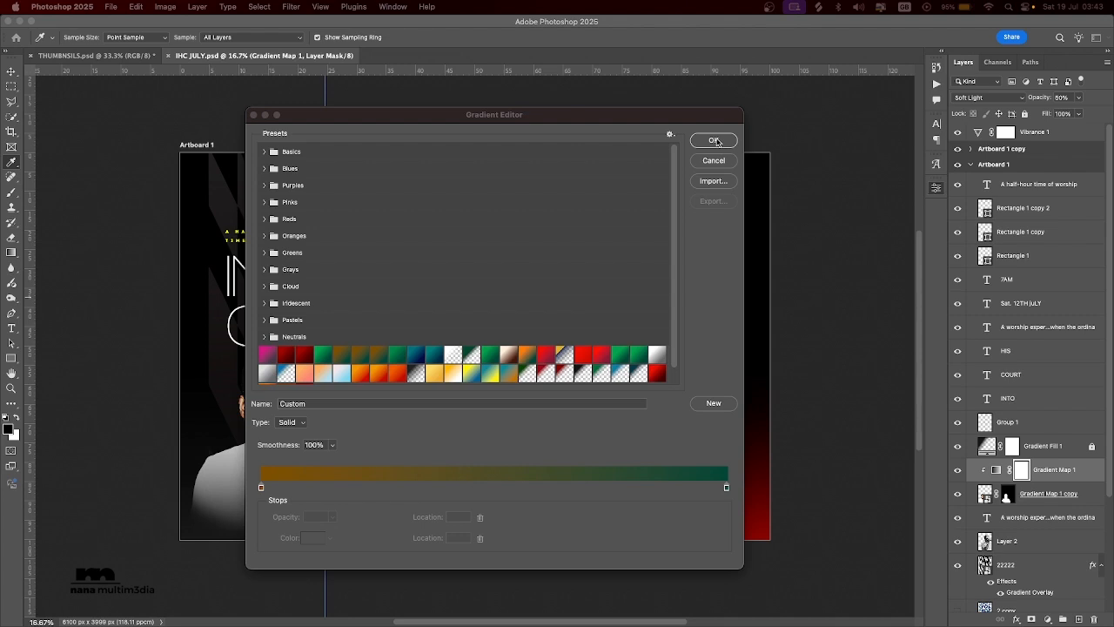
Accept the brown-to-green gradient for the portrait's clipped Gradient Map 1 and close the adjustment's settings.
click(715, 141)
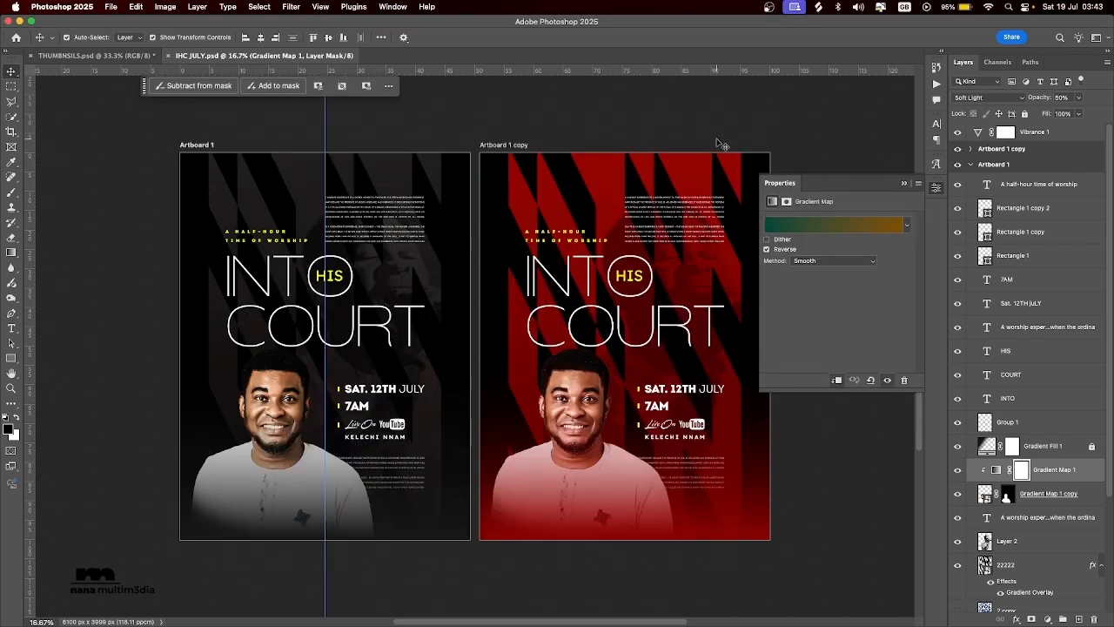
click(905, 185)
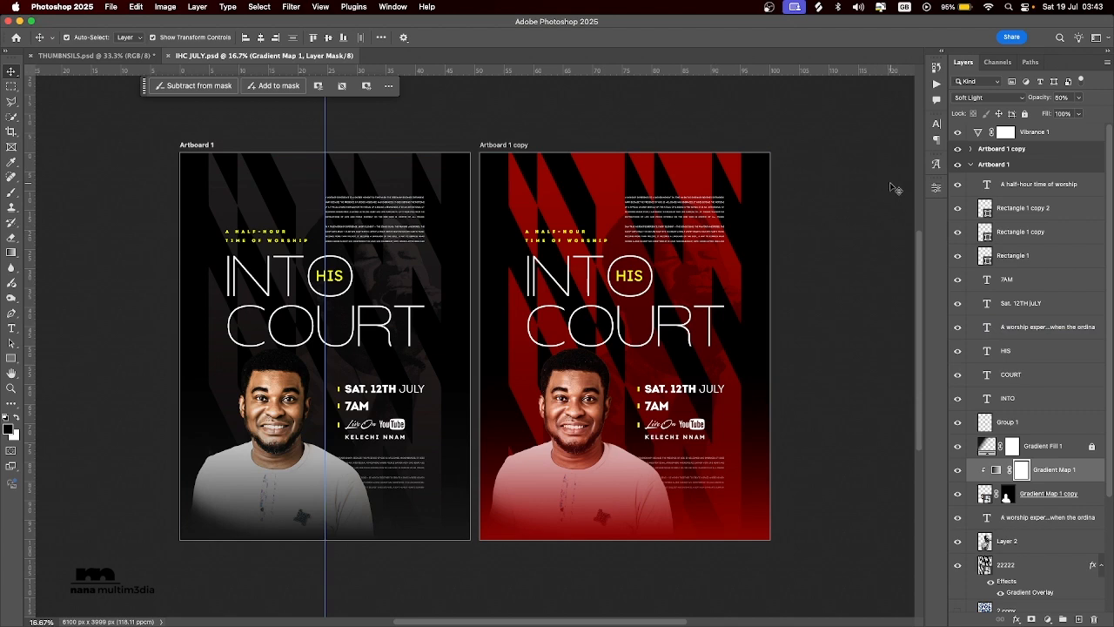
Examine the dark and red flyer versions side by side, including the title, small text blocks and portrait.
scroll(797, 243, up, 3)
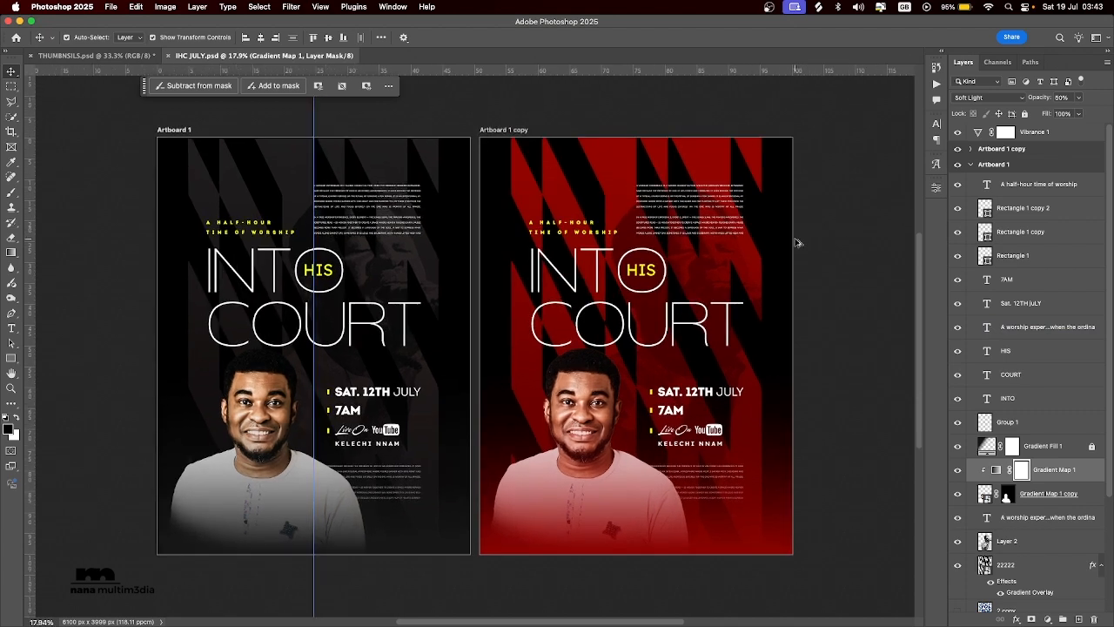
scroll(804, 254, down, 2)
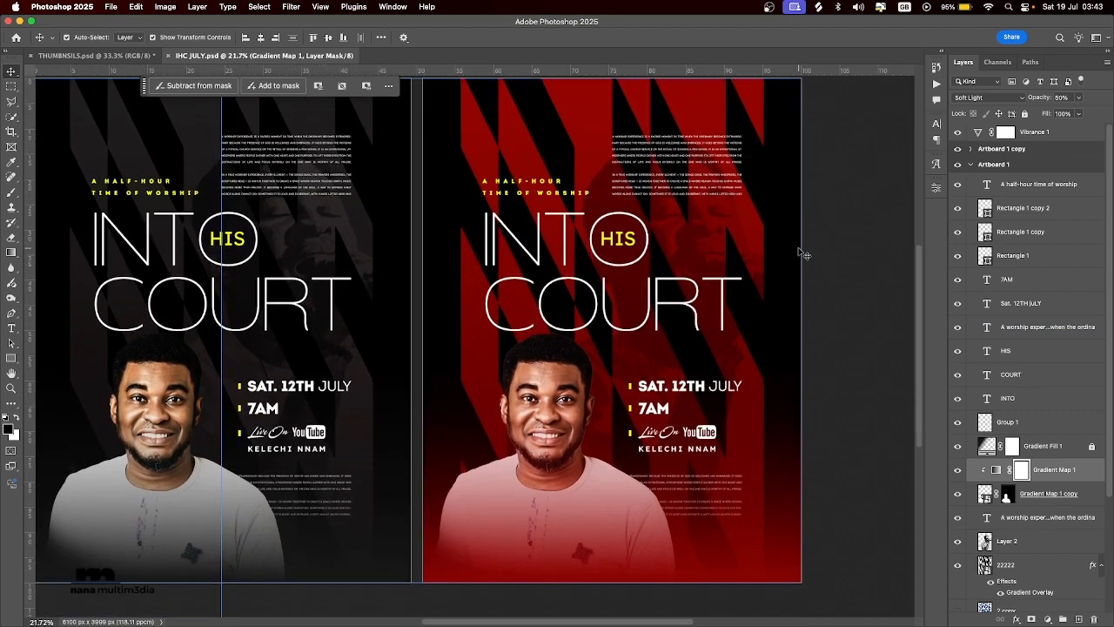
scroll(804, 255, up, 2)
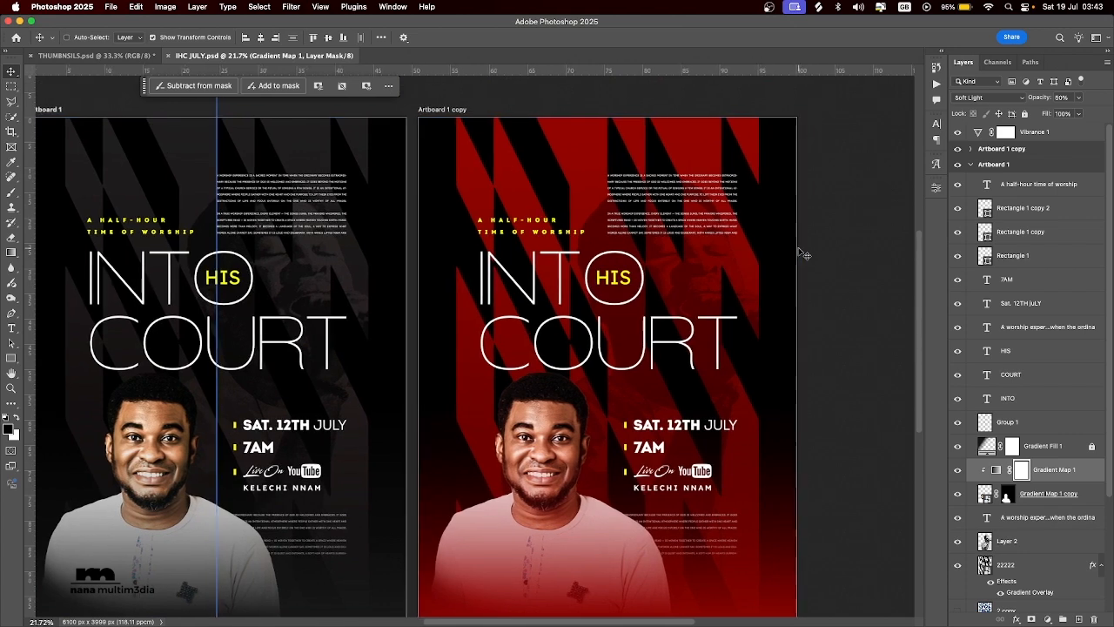
scroll(804, 254, left, 2)
scroll(804, 254, left, 1)
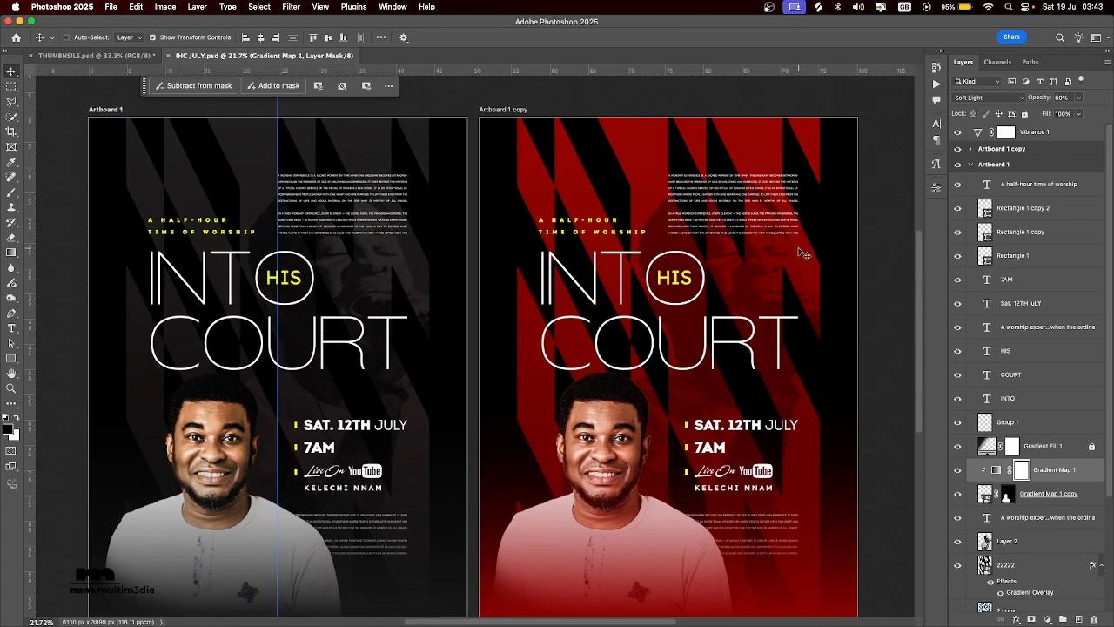
scroll(804, 254, up, 1)
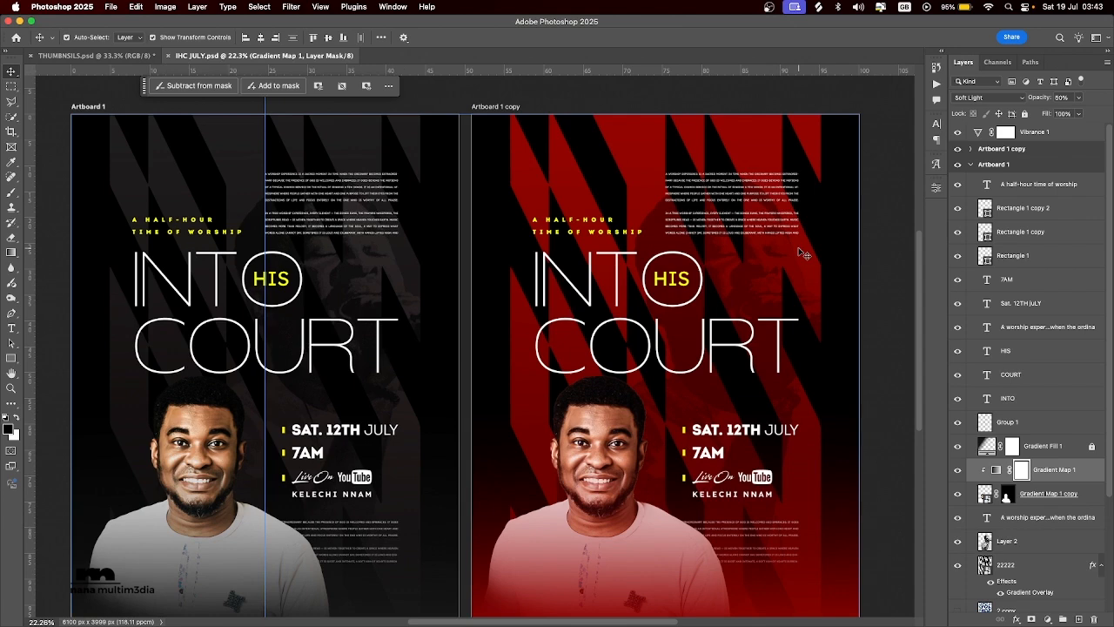
scroll(805, 254, down, 1)
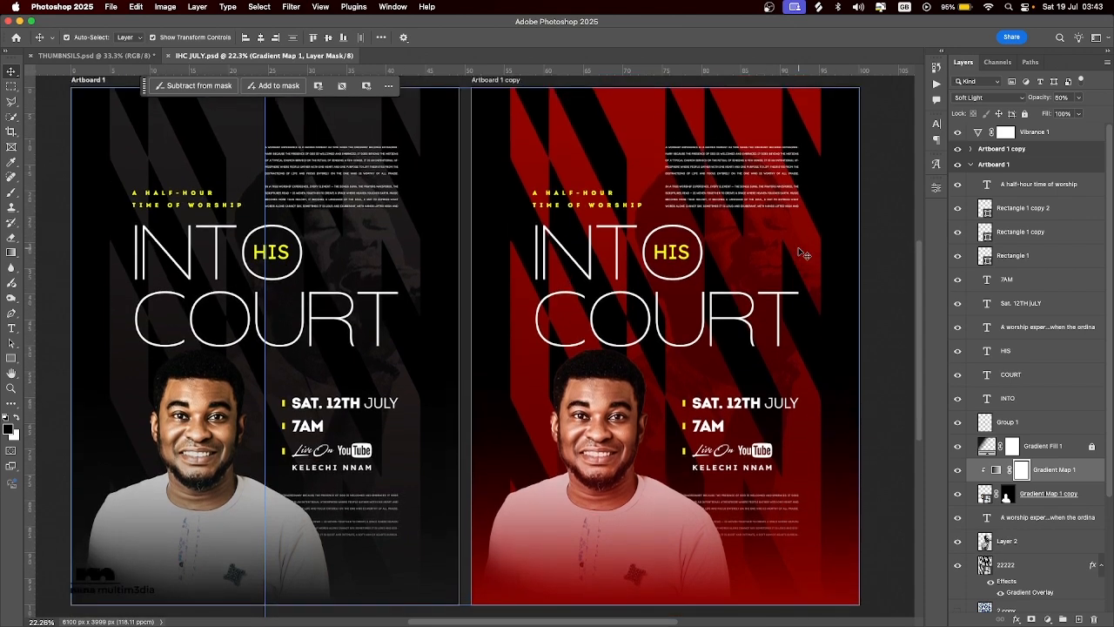
scroll(804, 254, left, 2)
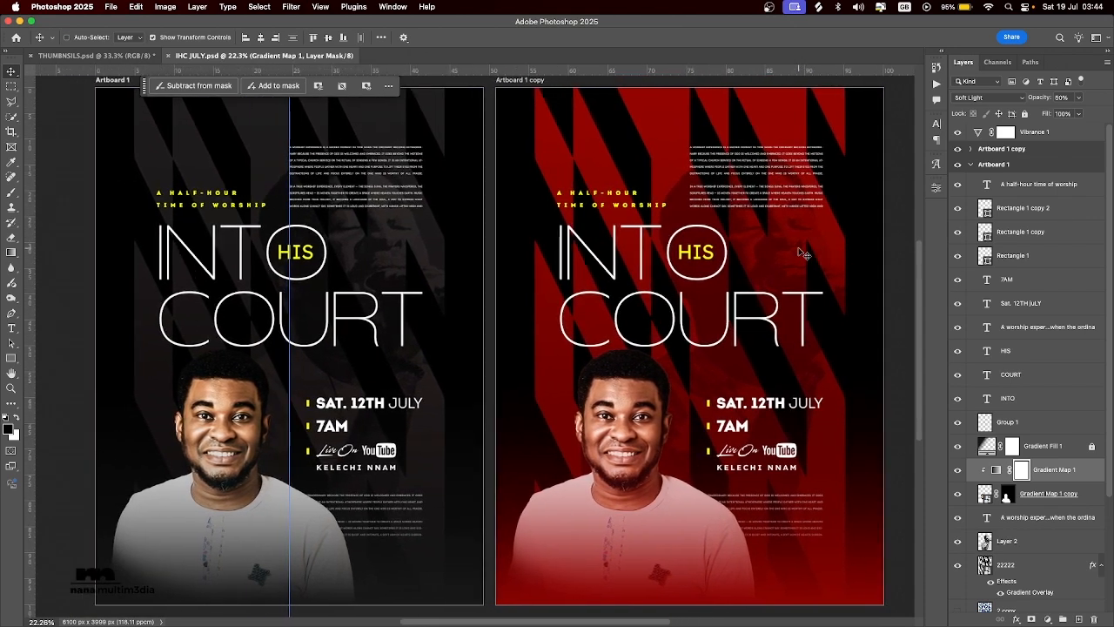
scroll(804, 254, left, 1)
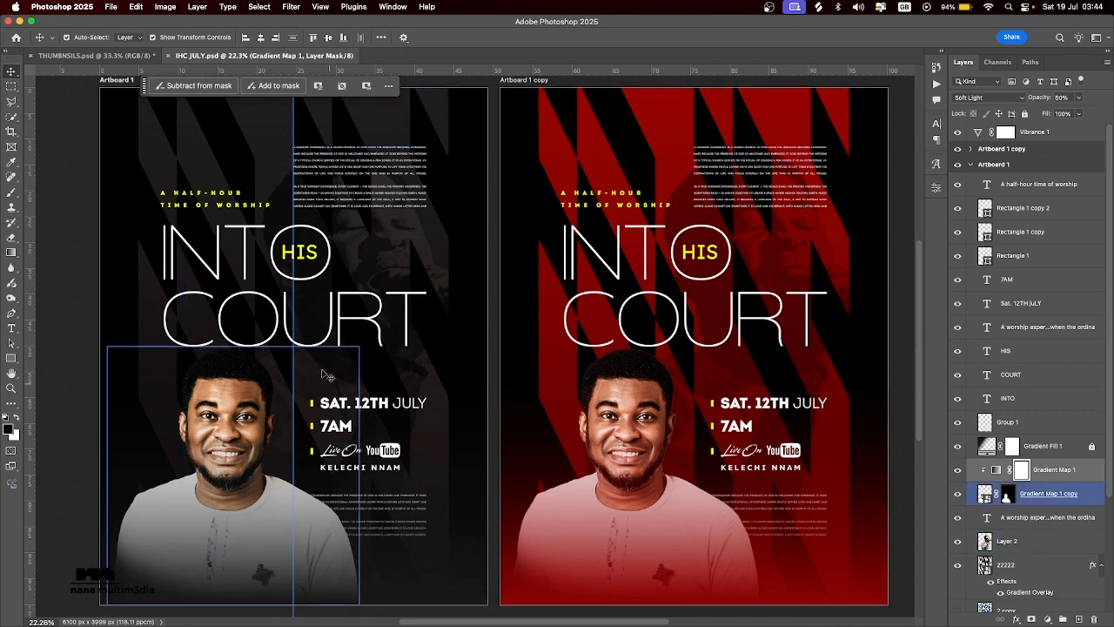
click(317, 326)
click(282, 279)
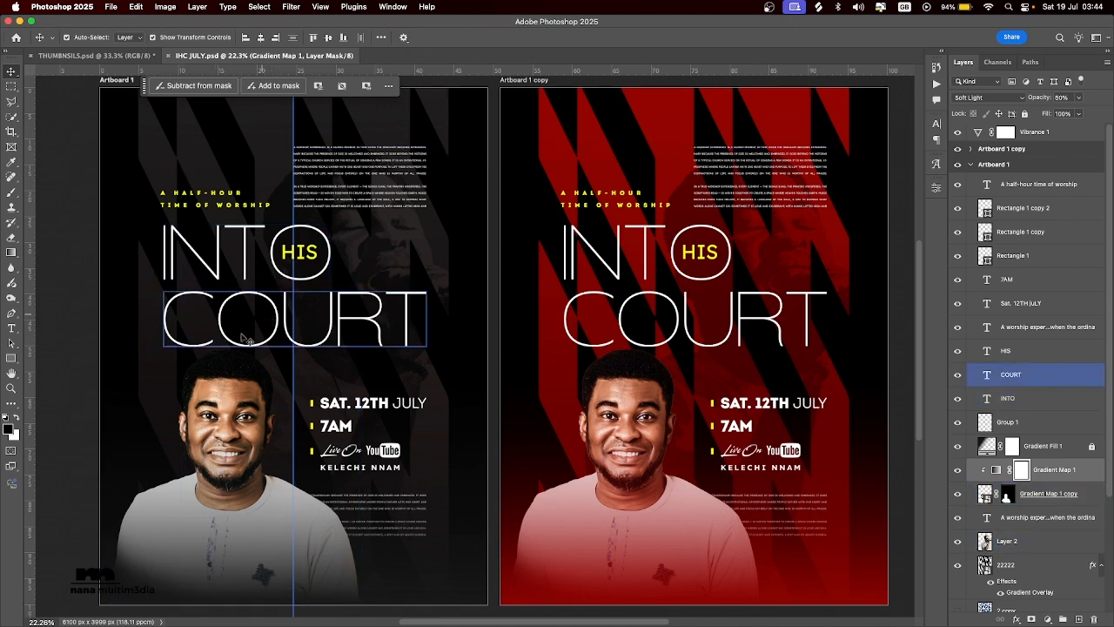
click(337, 510)
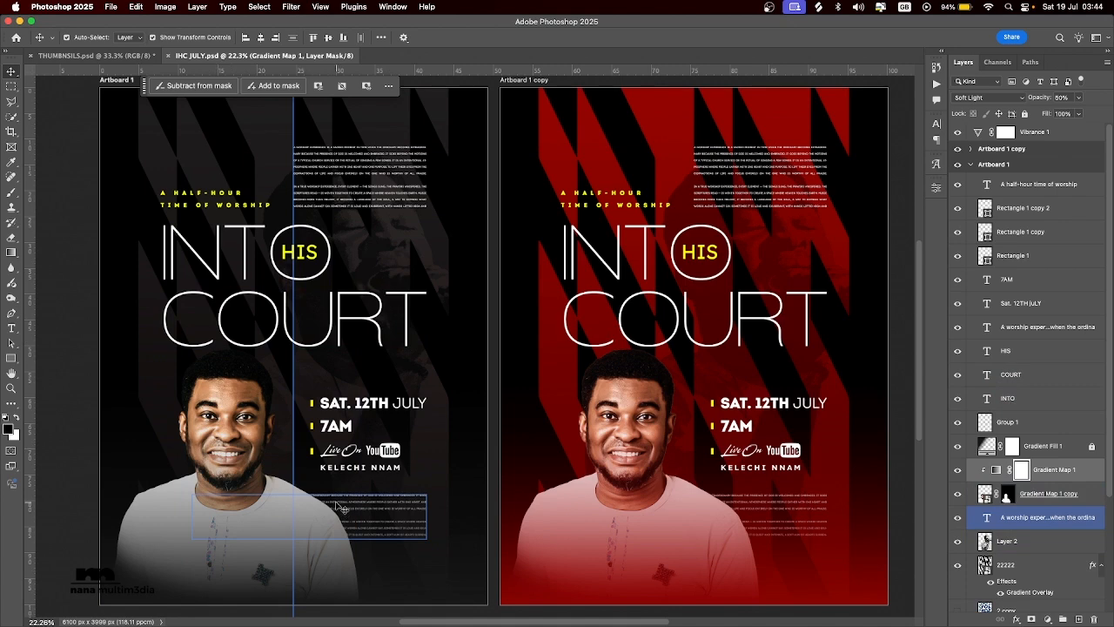
click(344, 503)
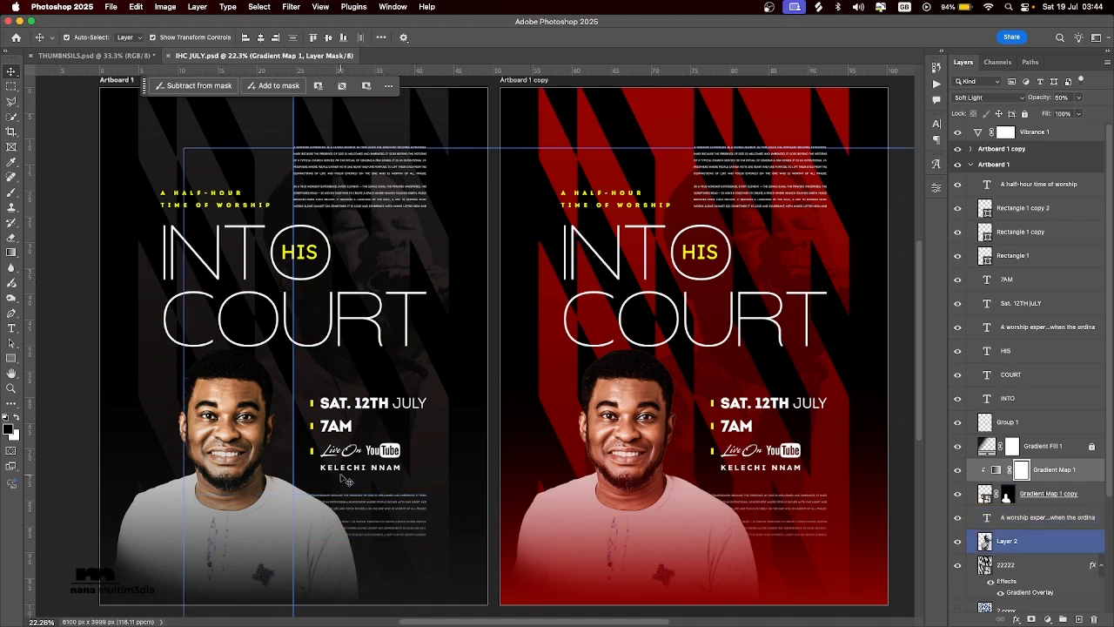
click(260, 566)
Open the portrait layer on Artboard 1 in the Camera Raw Filter.
click(207, 484)
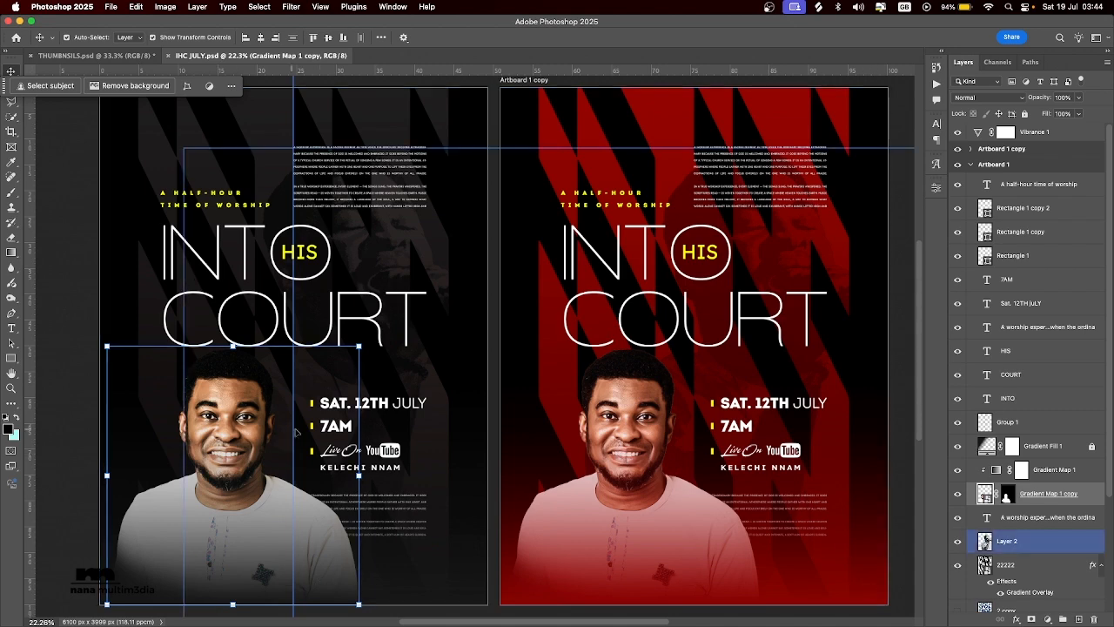
click(290, 7)
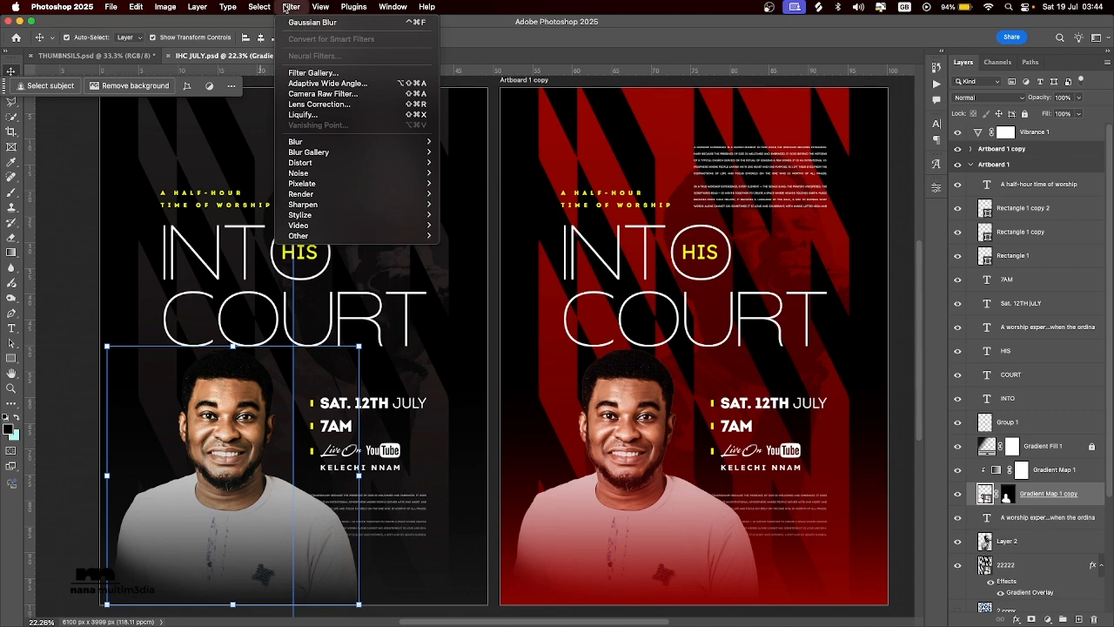
click(310, 95)
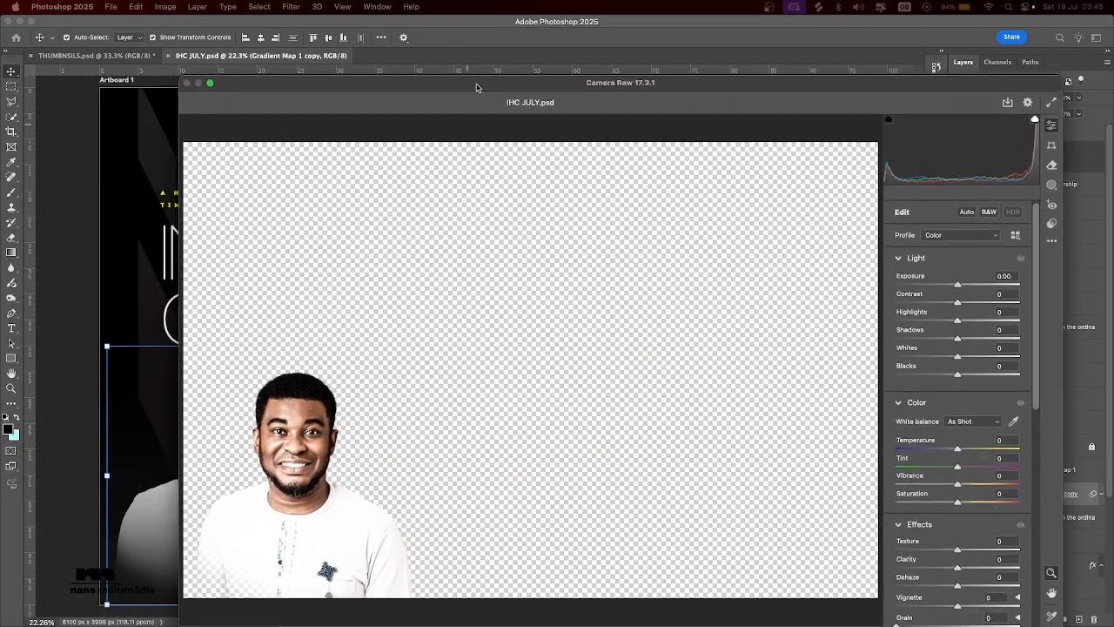
drag(476, 85, 474, 72)
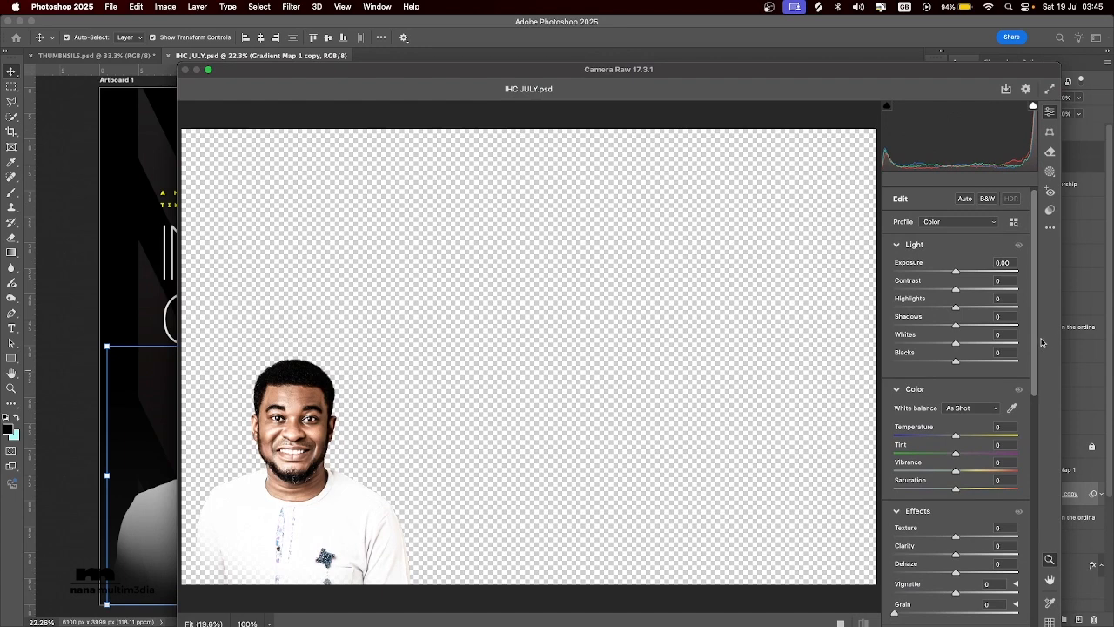
Examine the Color Grading wheels for shadows, midtones, highlights and global in Camera Raw.
drag(1041, 342, 1047, 584)
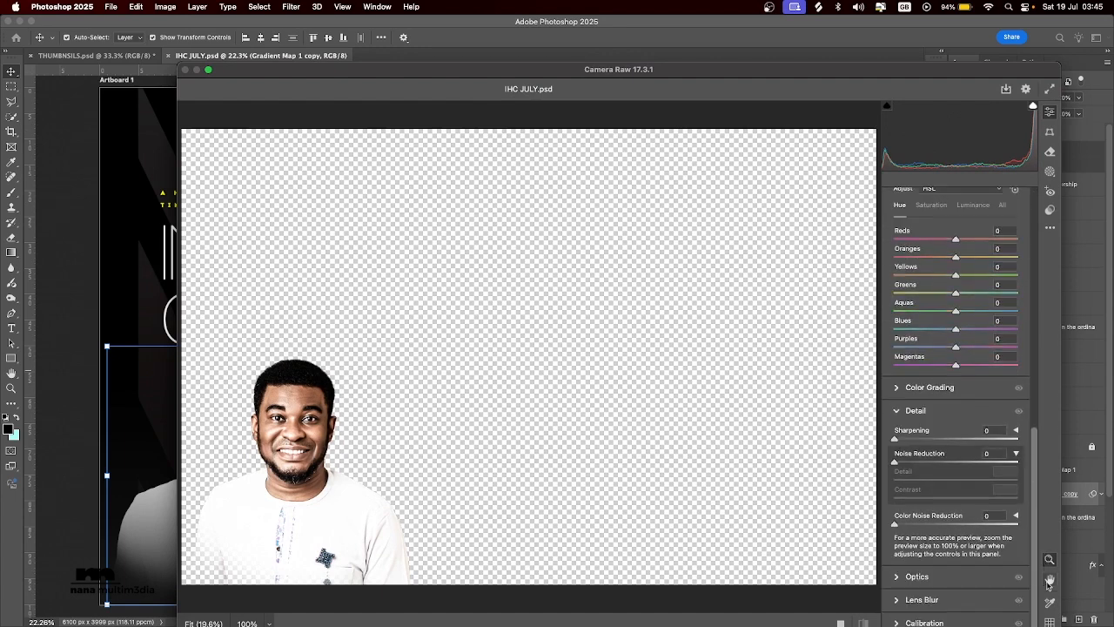
click(894, 389)
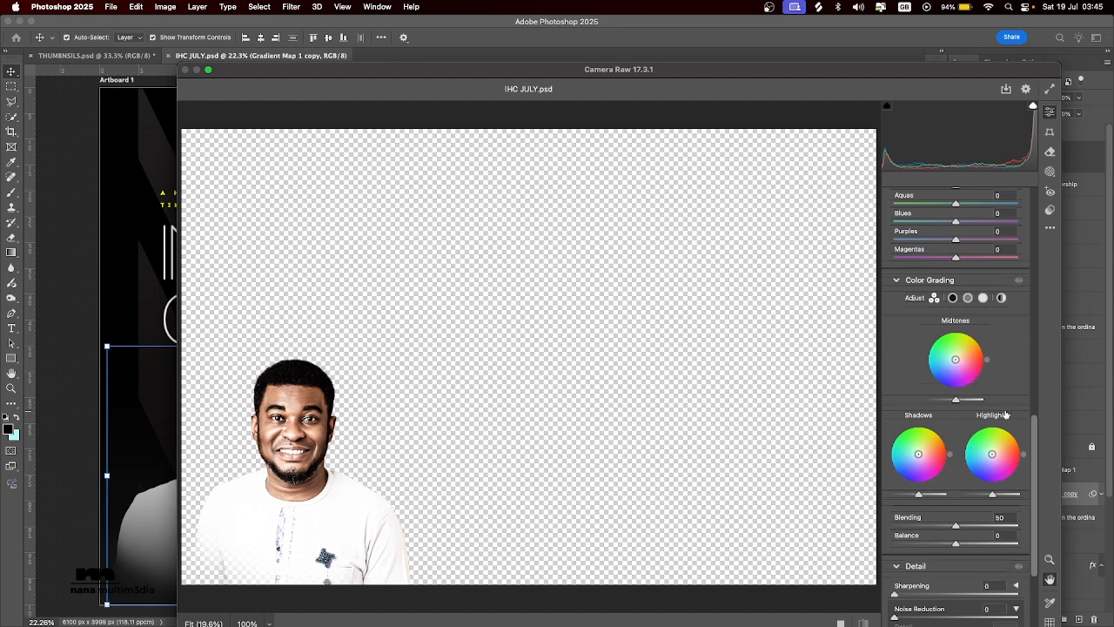
click(953, 298)
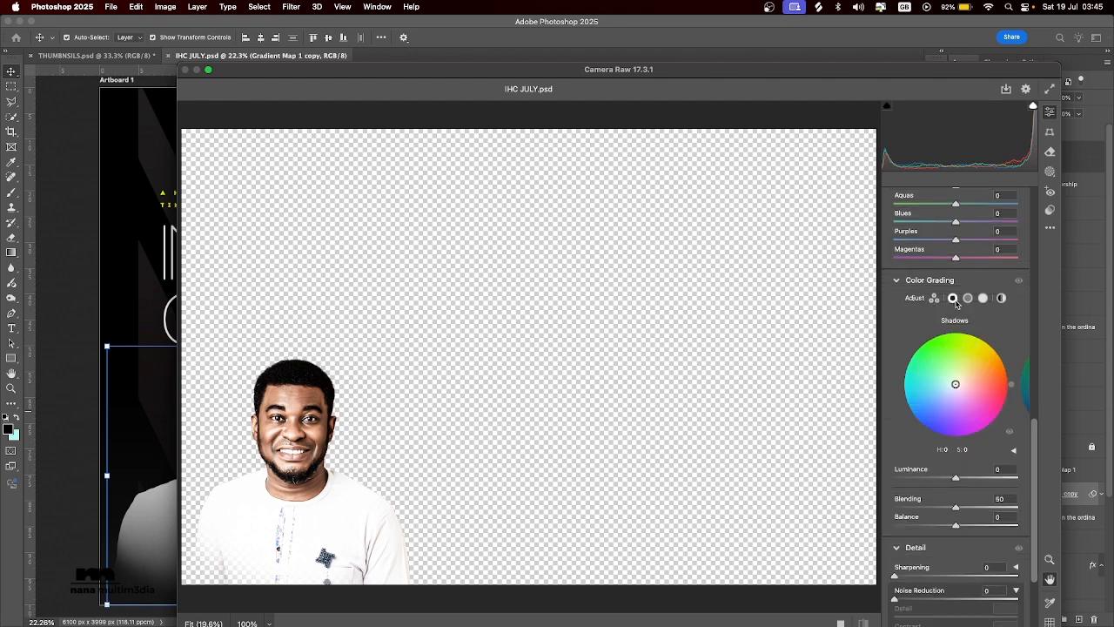
click(968, 299)
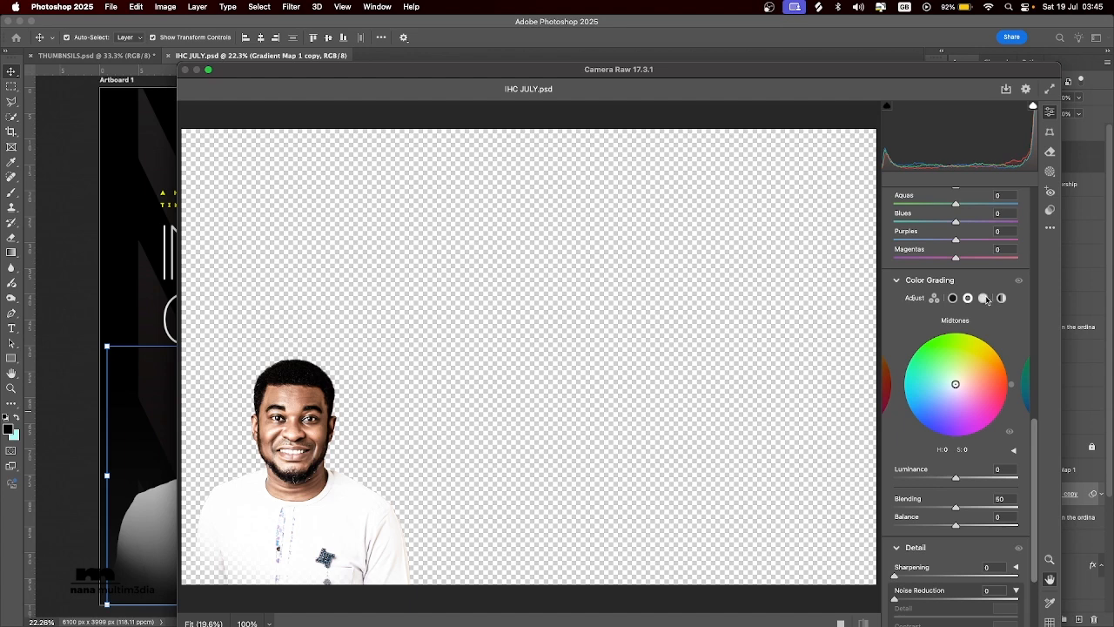
click(983, 299)
click(1002, 298)
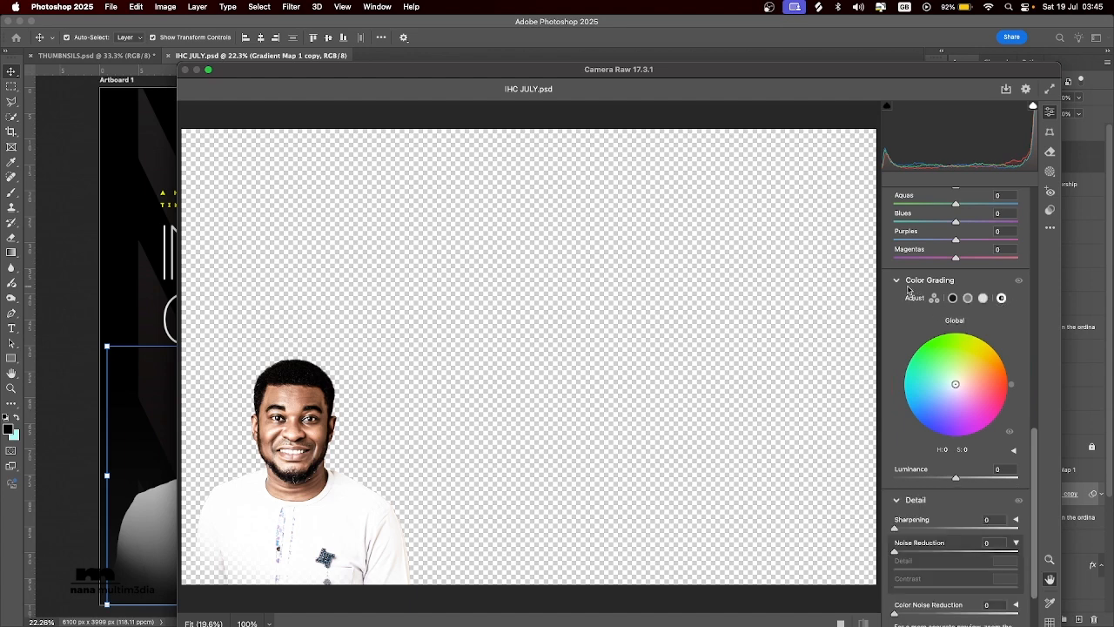
mouse_move(896, 281)
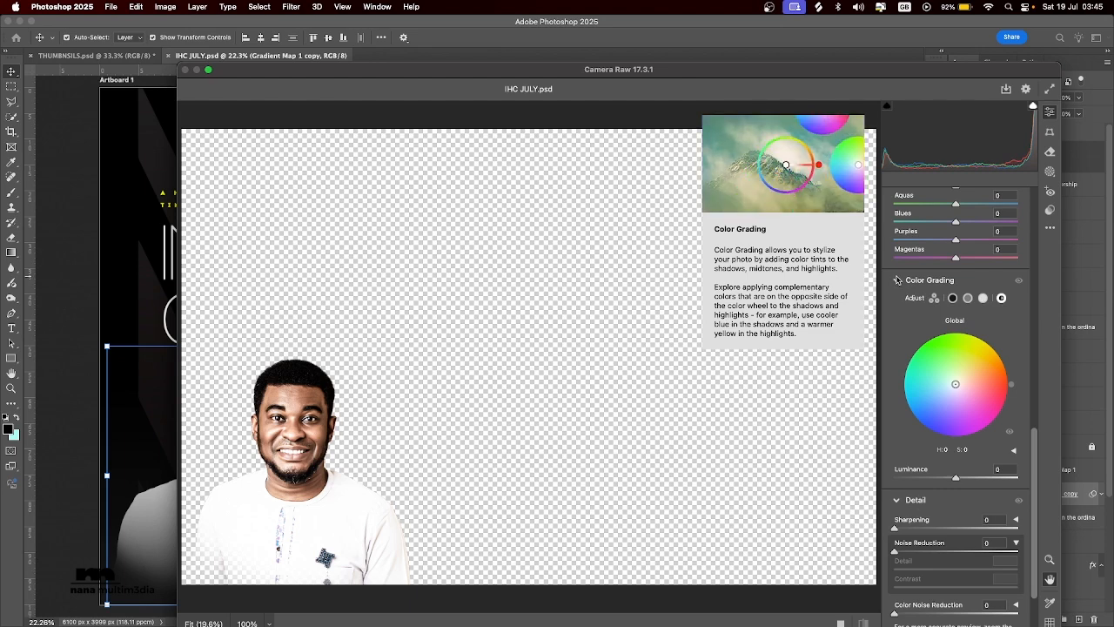
click(898, 285)
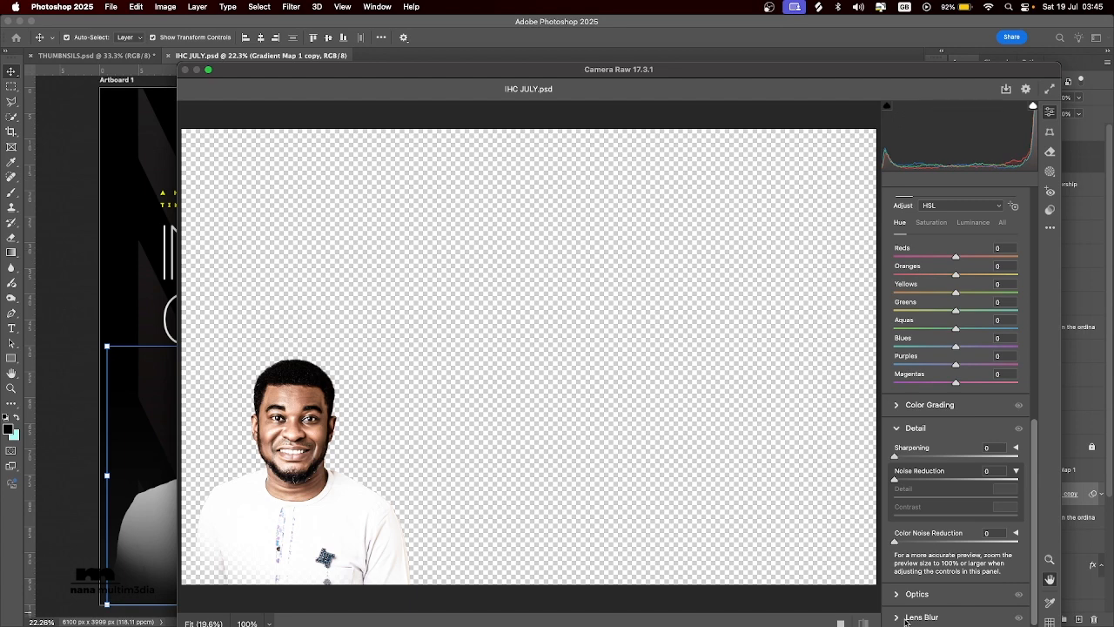
Apply the Camera Raw Filter to the portrait layer without adjusting any settings.
double_click(247, 75)
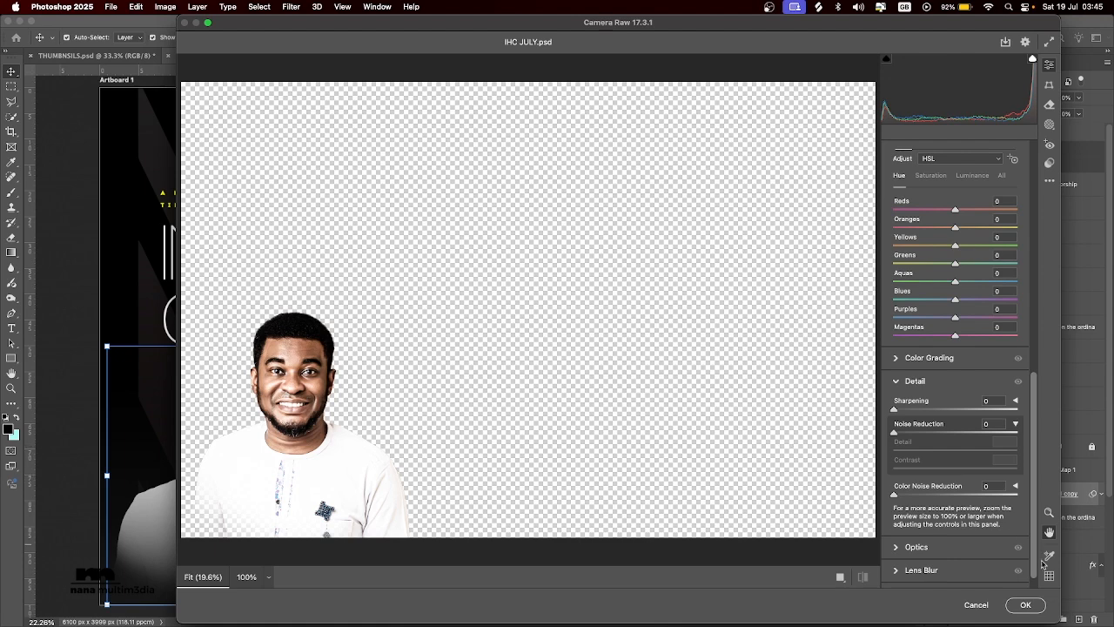
click(1025, 604)
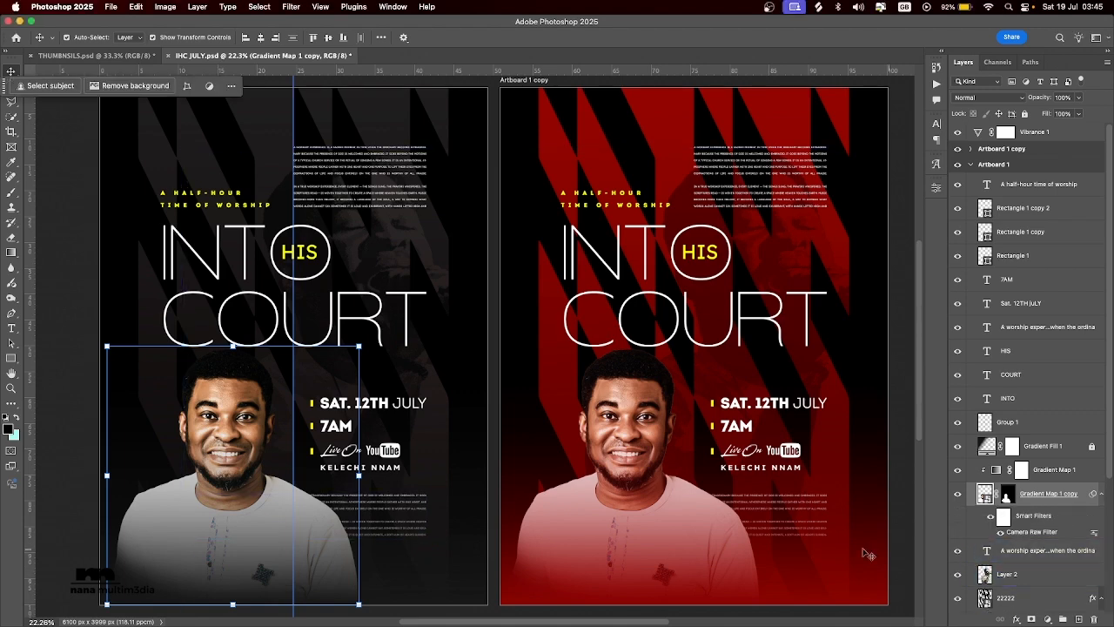
click(1011, 445)
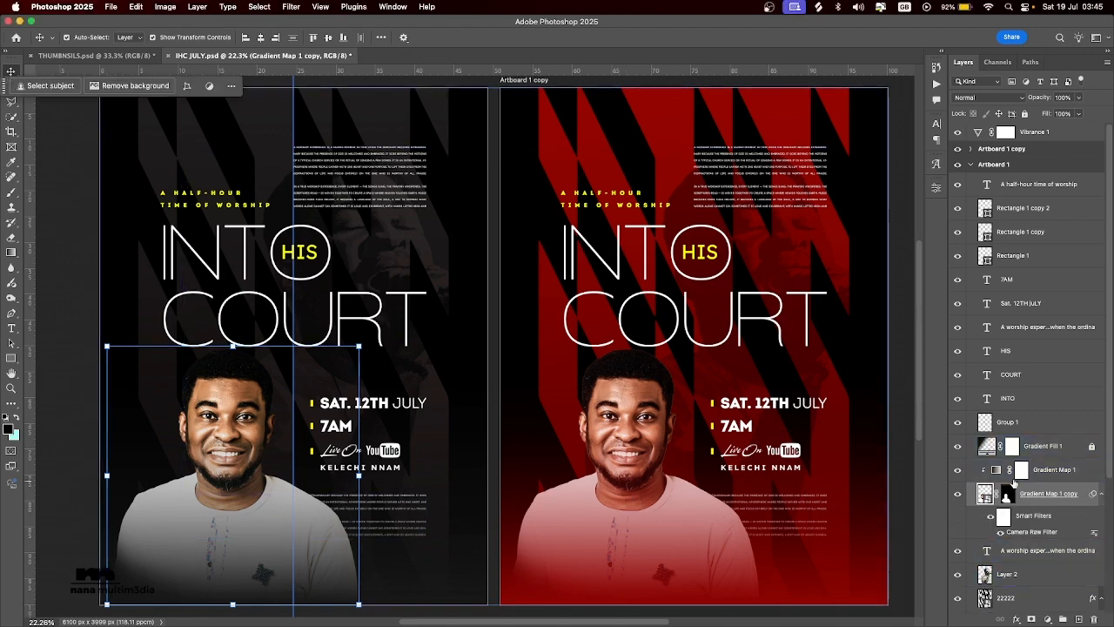
click(973, 577)
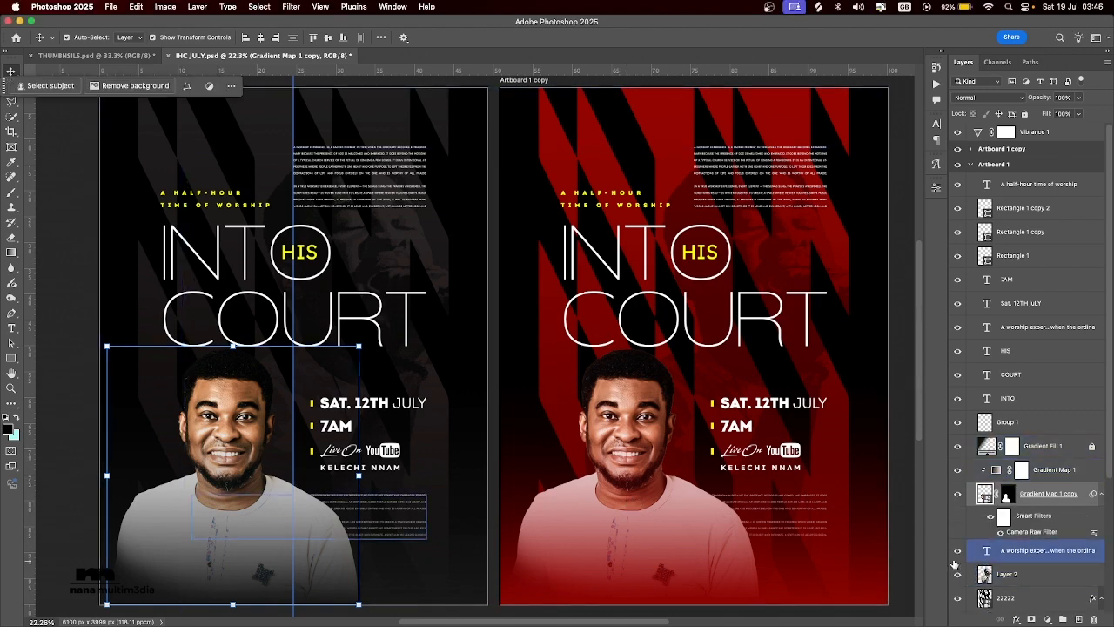
click(1040, 598)
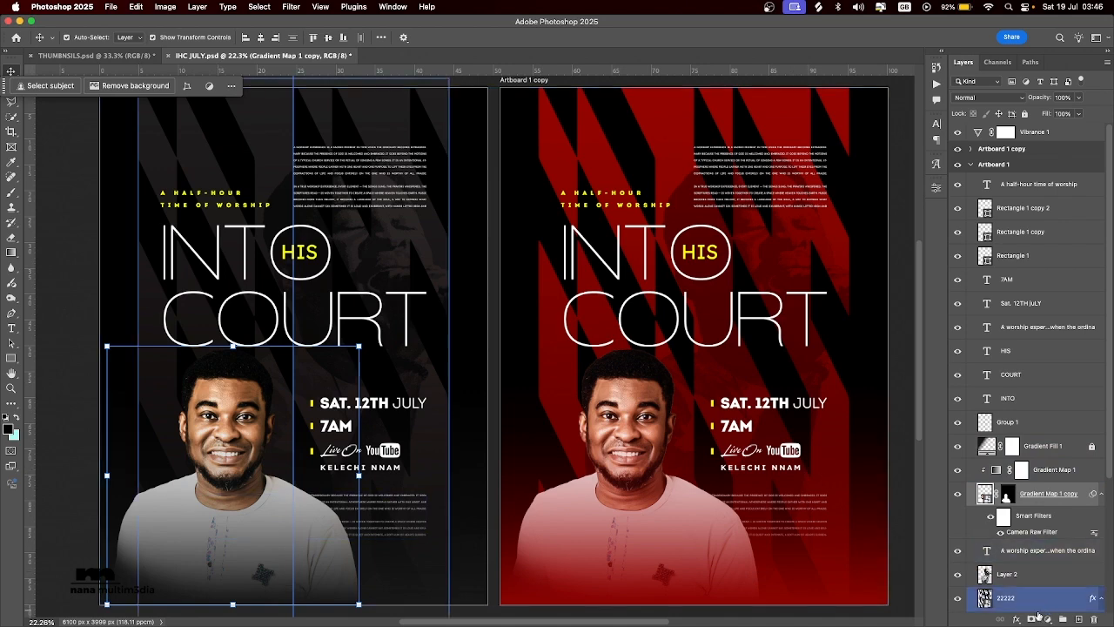
click(988, 350)
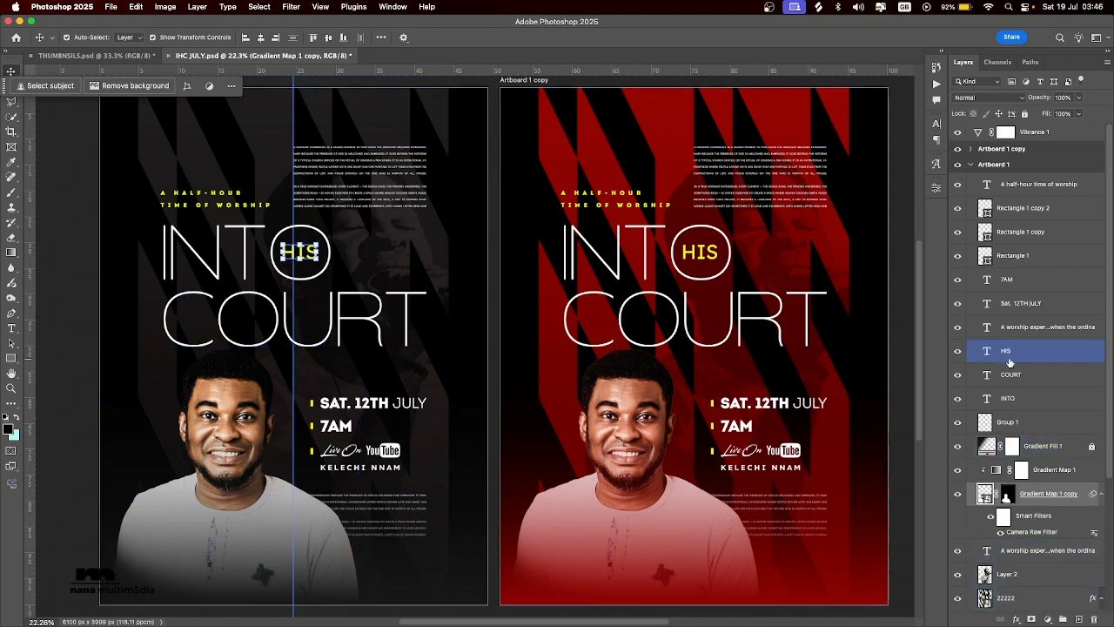
Add a Gradient Map adjustment layer directly above Group 1 on Artboard 1 and select its adjustment for editing.
click(1035, 423)
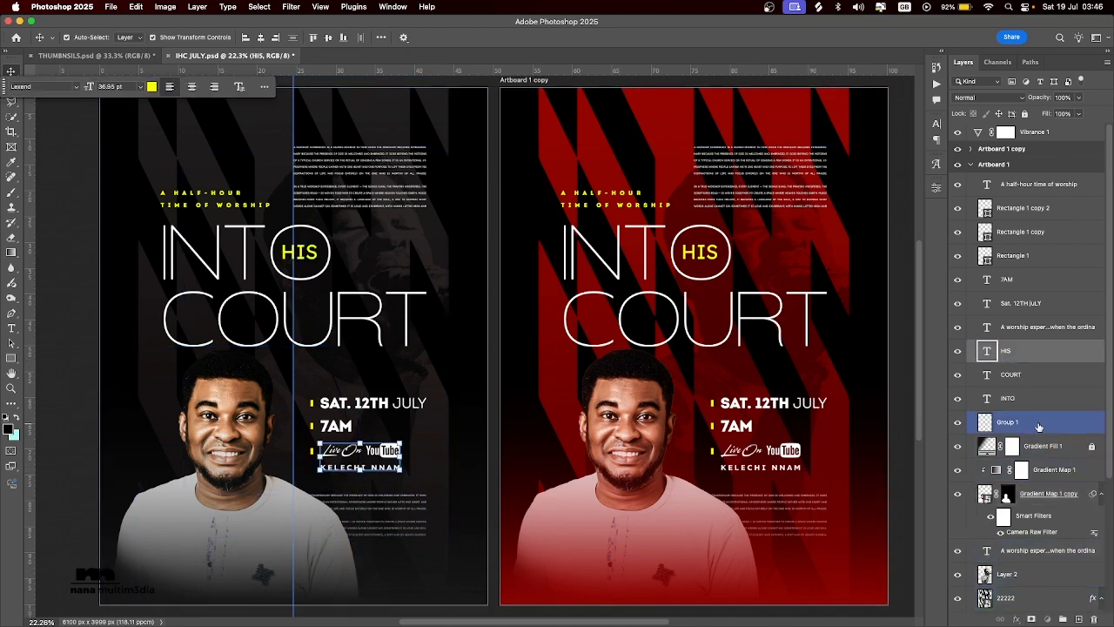
click(1040, 598)
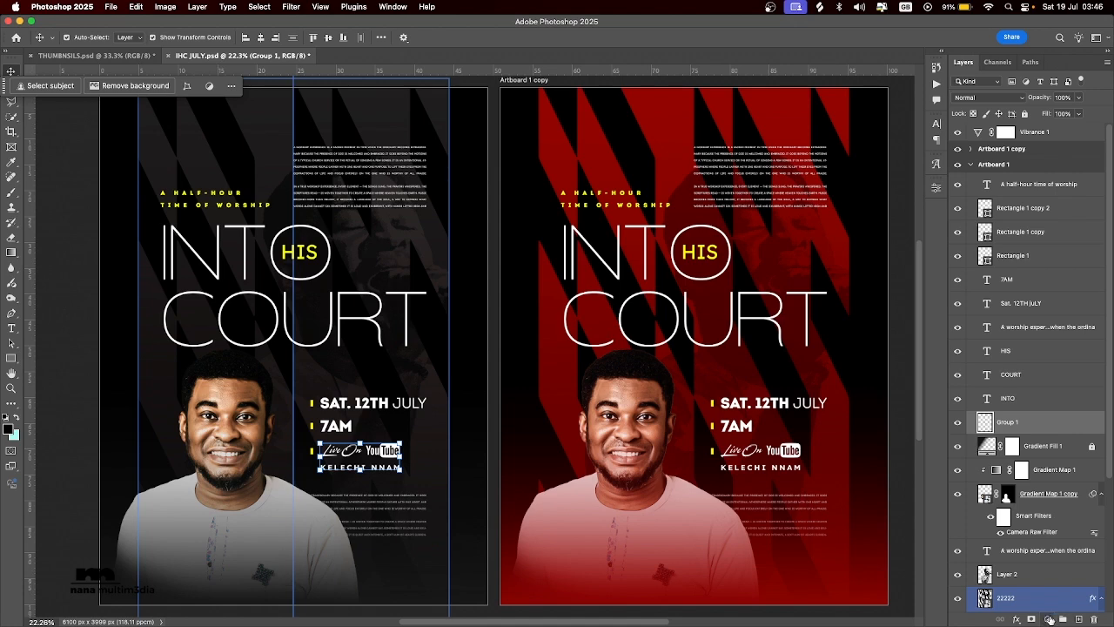
click(1050, 618)
mouse_move(1054, 620)
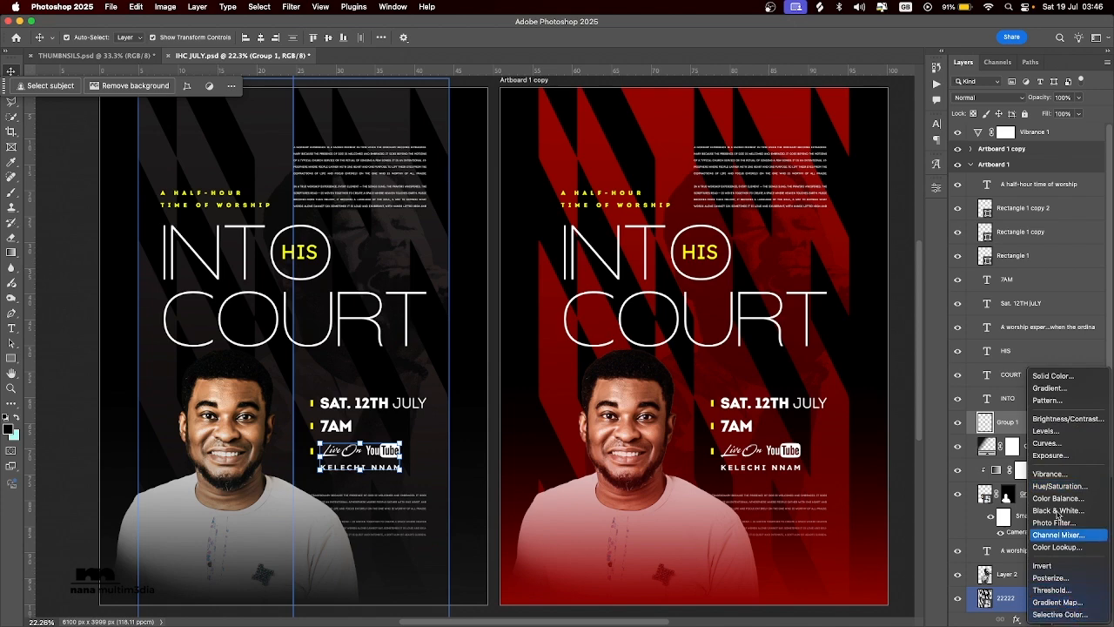
click(1052, 602)
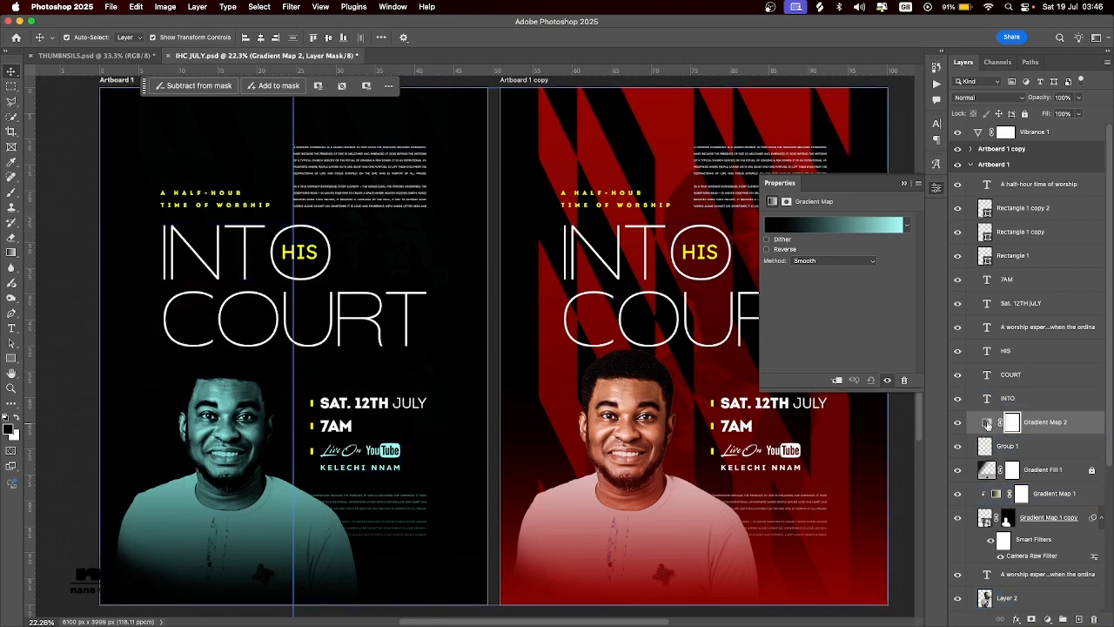
click(987, 422)
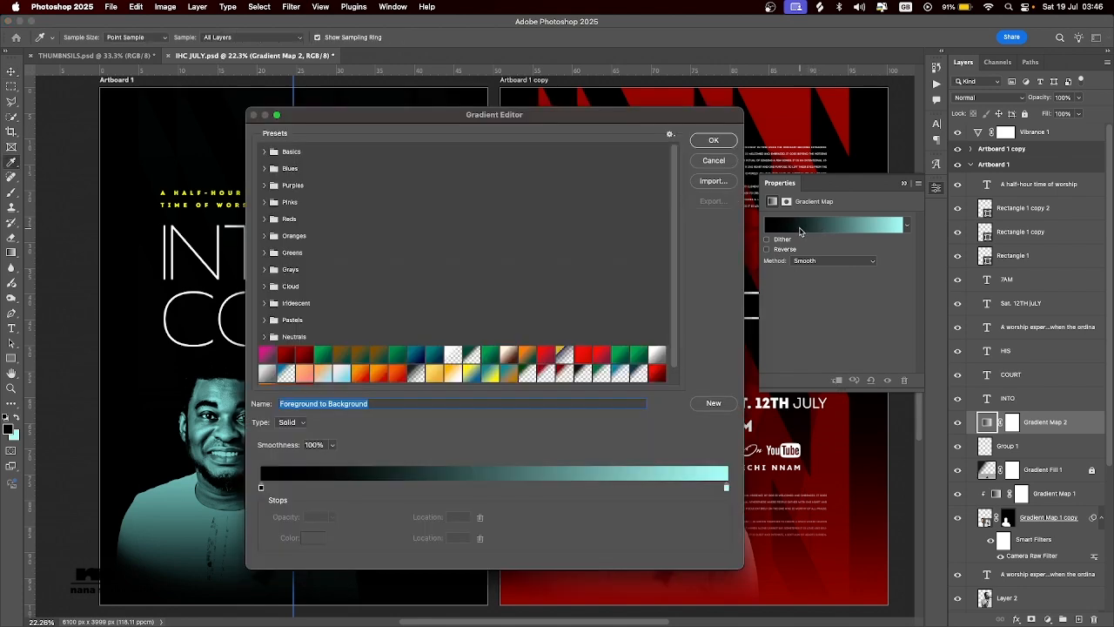
Preview several preset gradients on the Gradient Map 2 adjustment and discard the changes.
click(801, 232)
drag(392, 114, 478, 66)
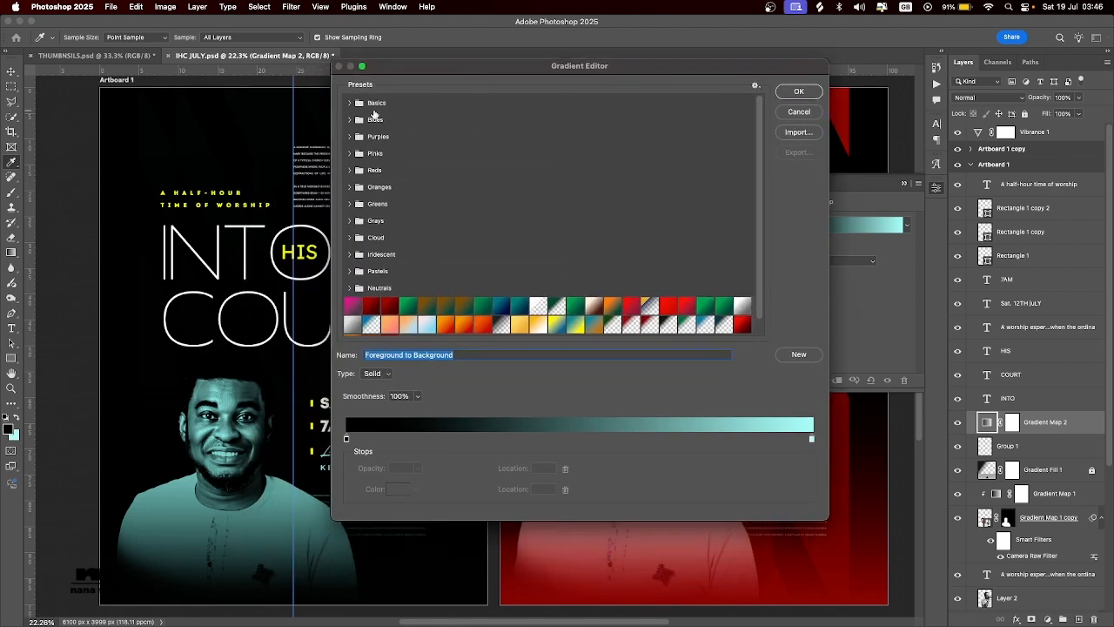
scroll(550, 225, down, 1)
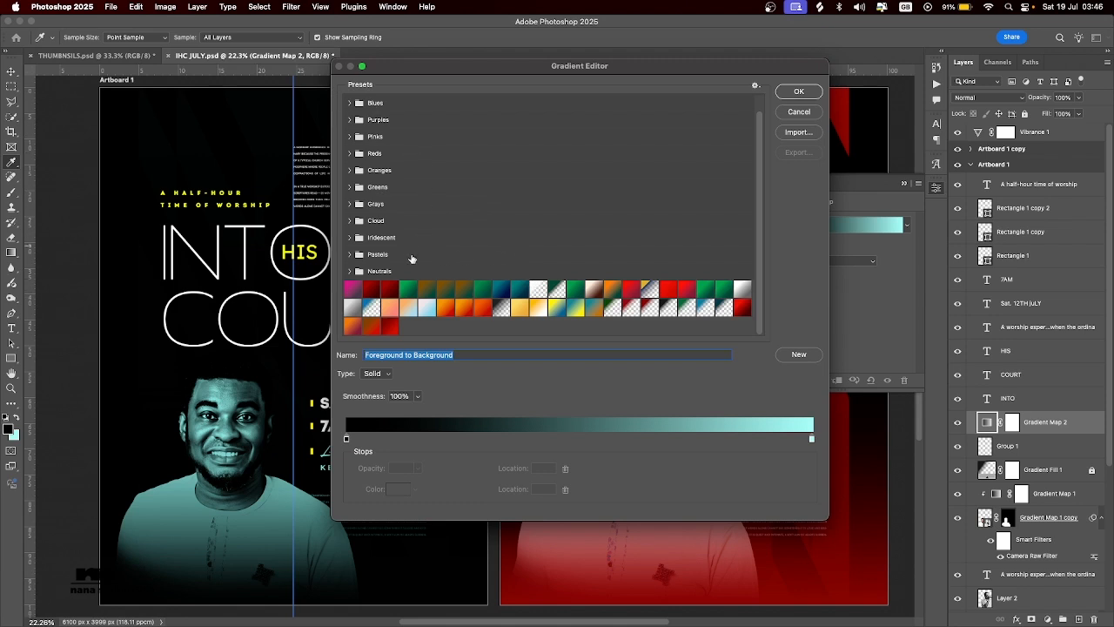
click(446, 288)
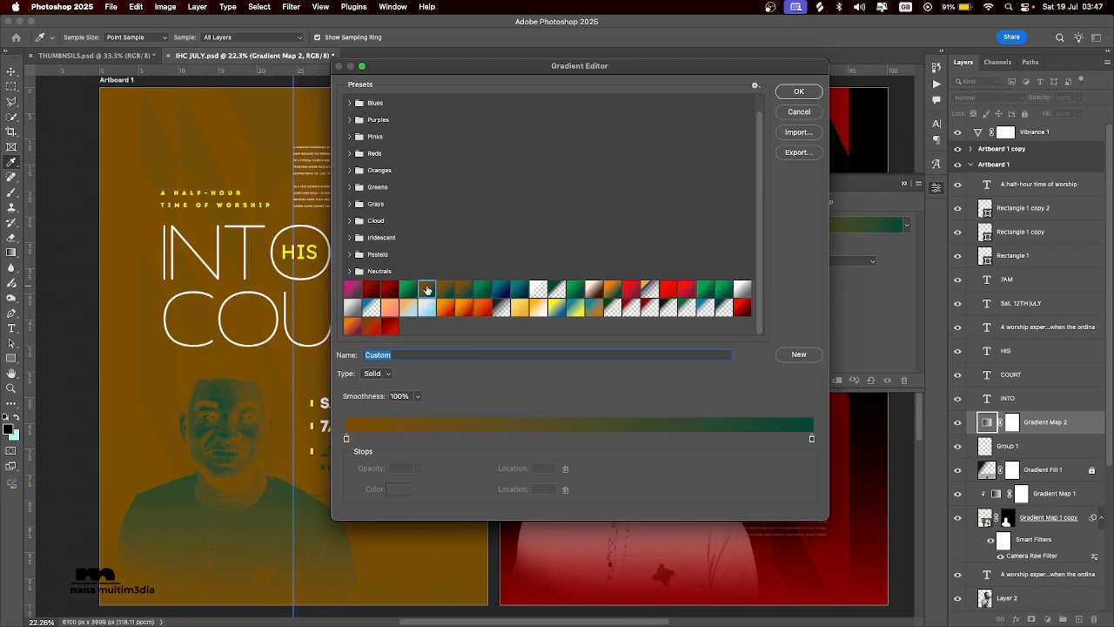
click(538, 291)
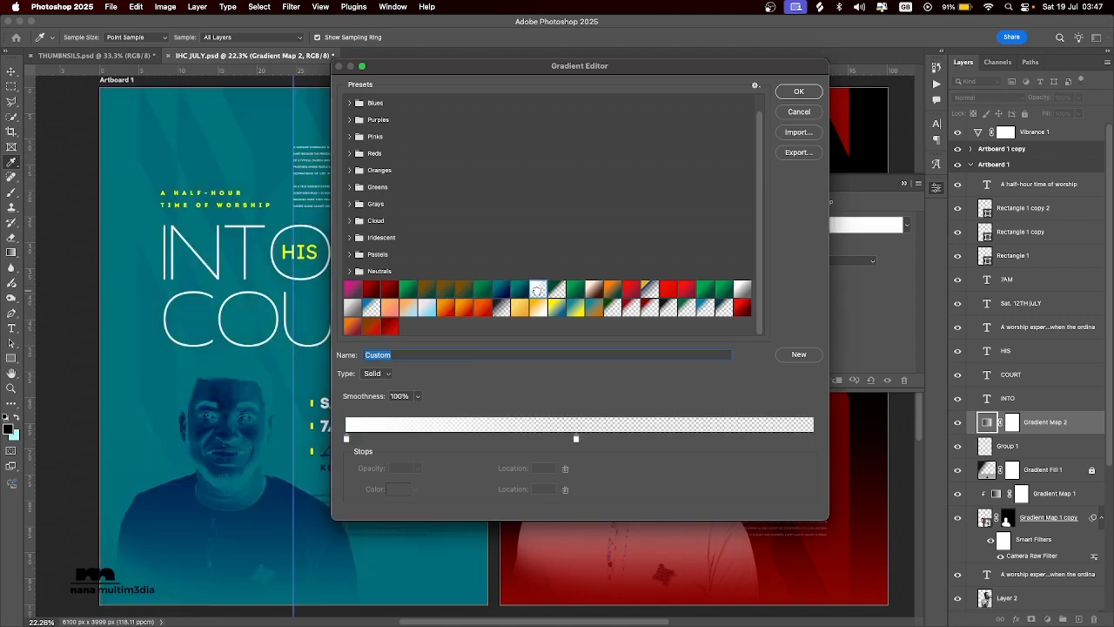
click(575, 291)
click(608, 293)
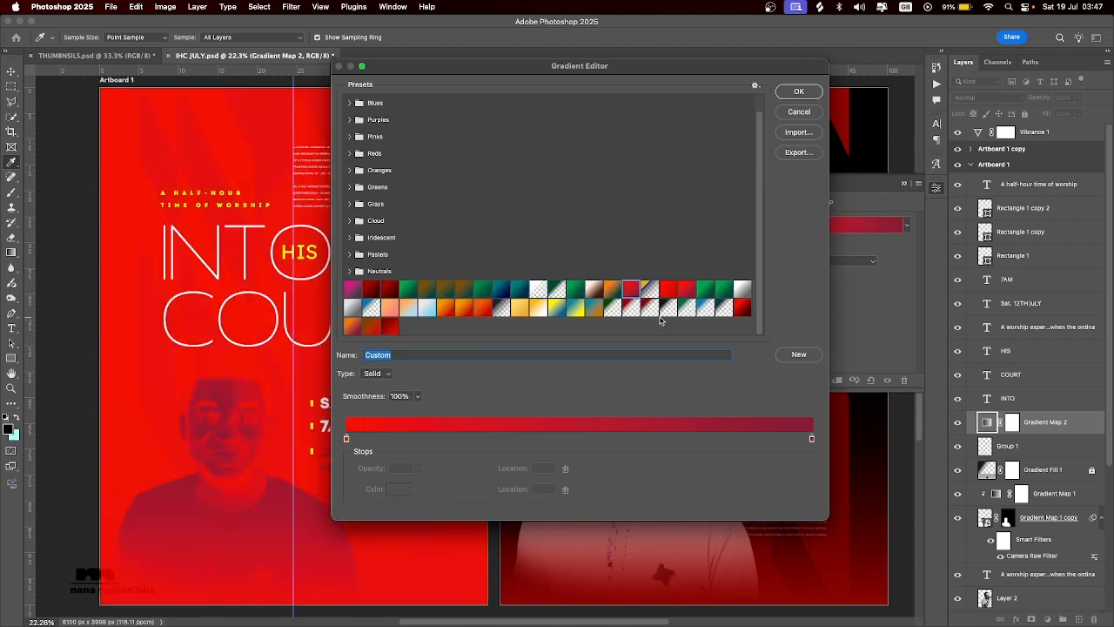
click(686, 288)
click(668, 309)
click(685, 305)
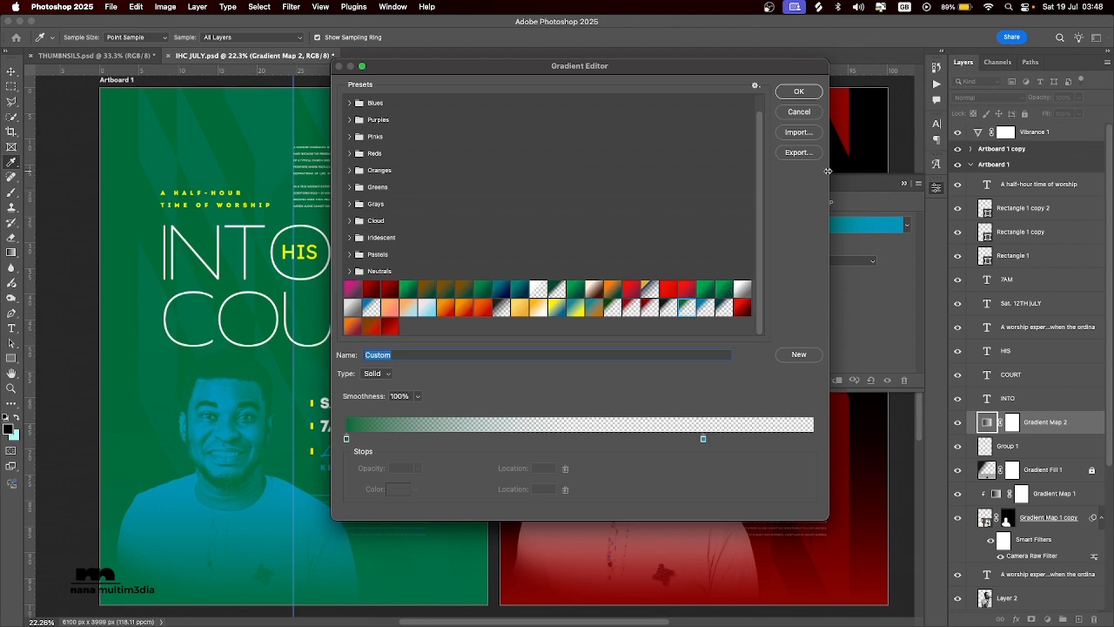
click(800, 113)
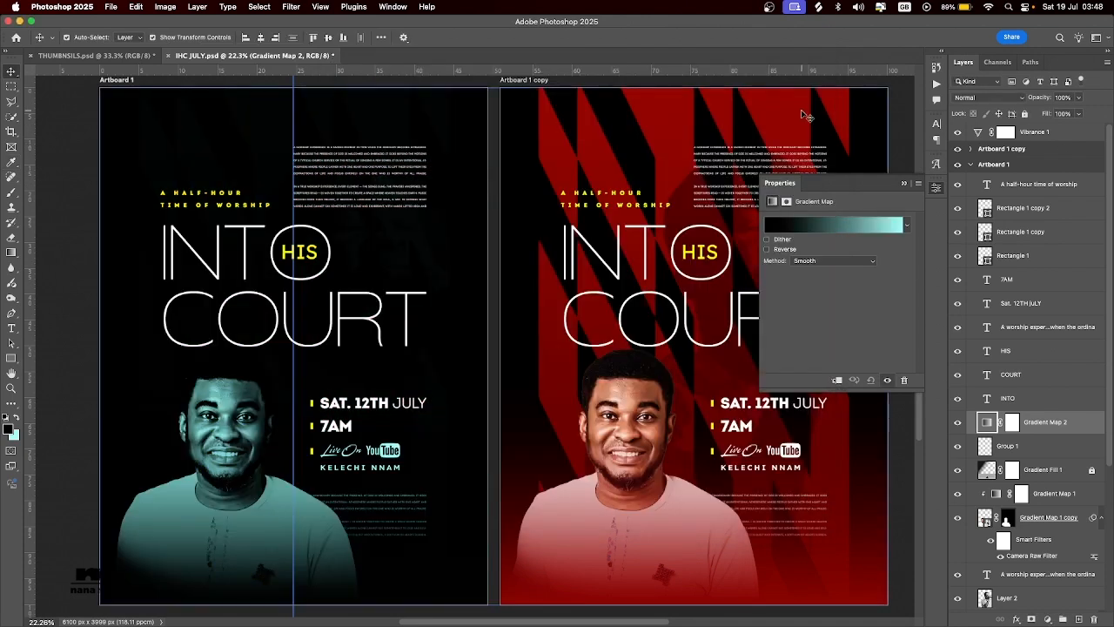
Compare Artboard 1 with and without the Gradient Map 2 adjustment, leaving that layer hidden.
click(1098, 476)
click(1013, 424)
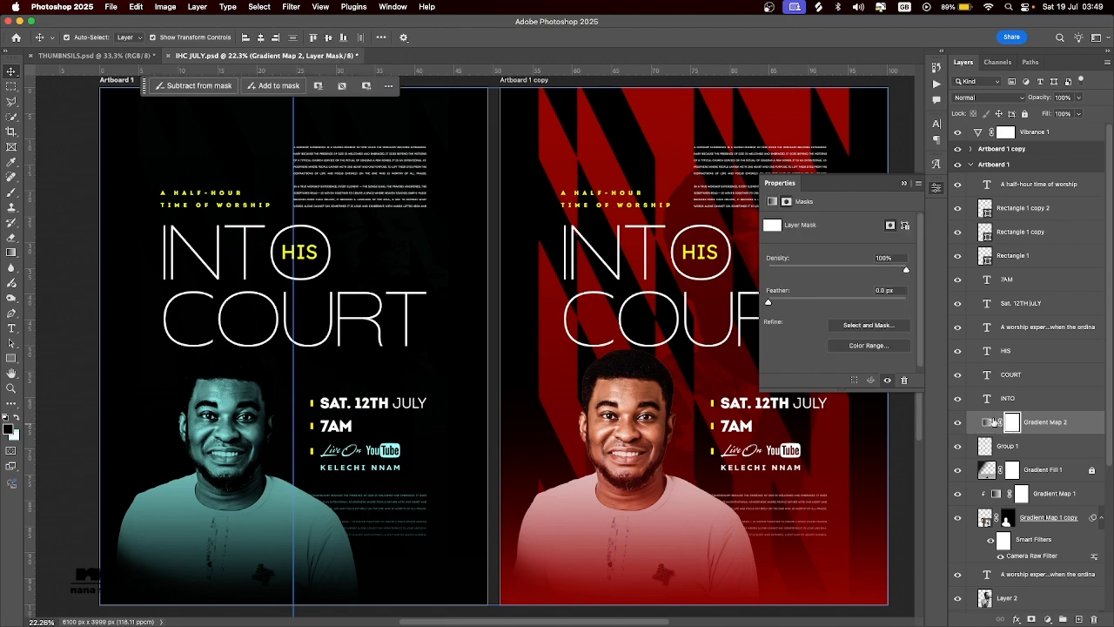
click(987, 423)
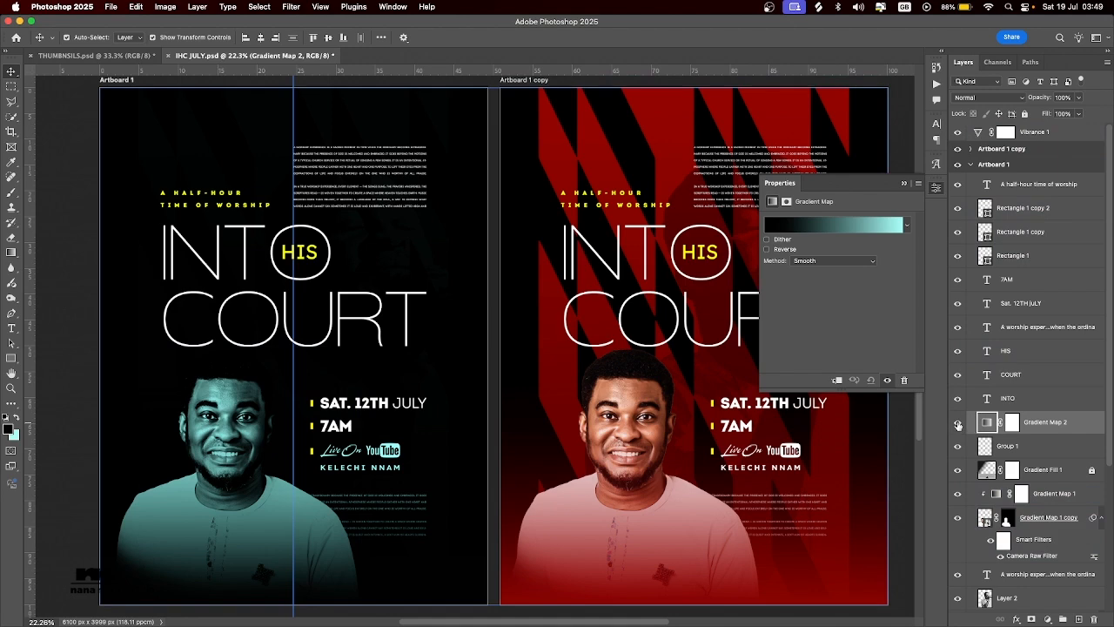
click(957, 424)
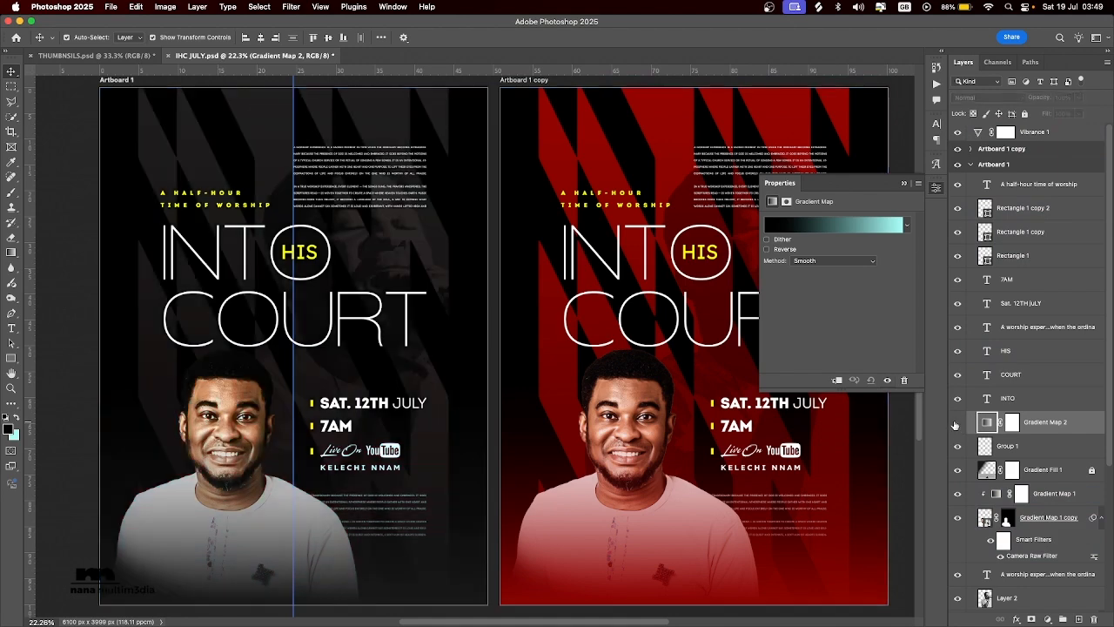
click(957, 424)
click(957, 423)
click(360, 406)
click(805, 226)
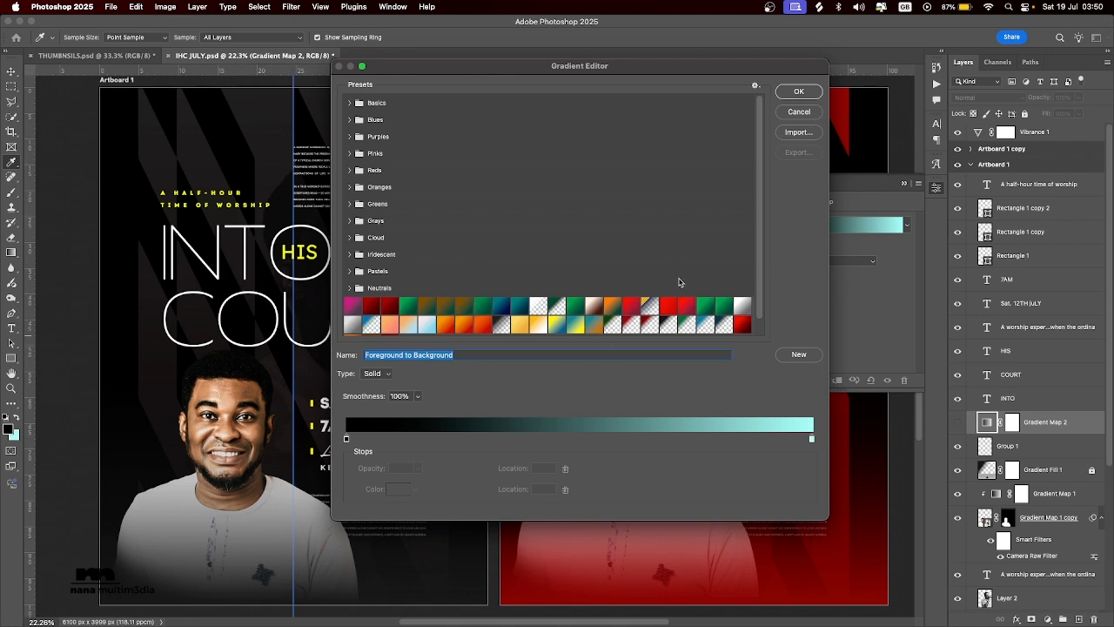
click(799, 112)
Select the Gradient Map 1 adjustment clipped to the portrait layer and enable its Reverse option.
click(1048, 517)
click(1042, 469)
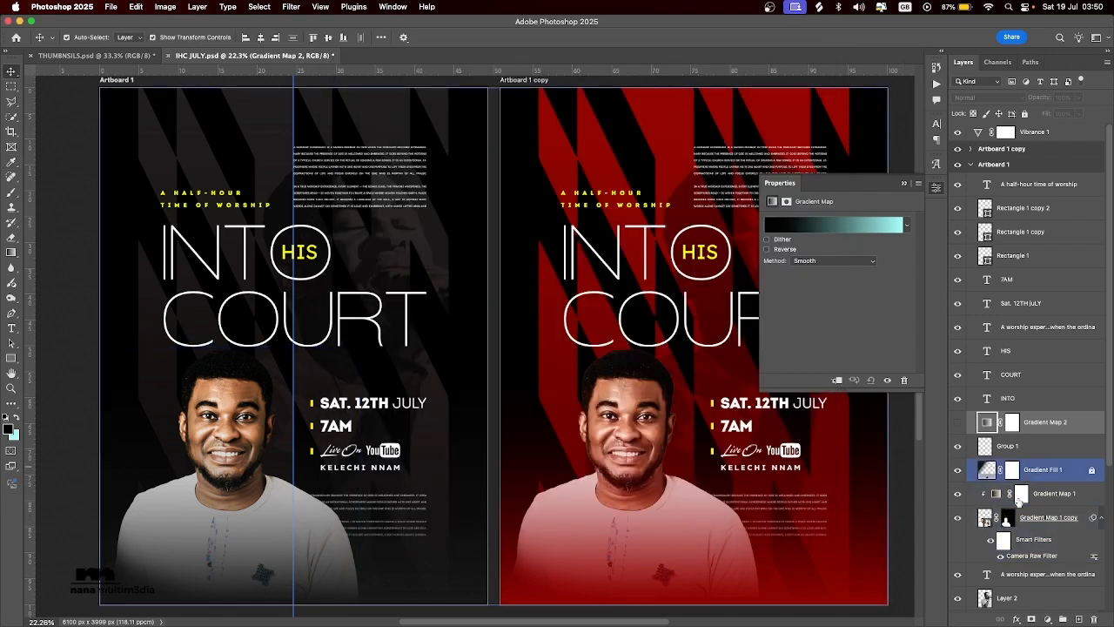
click(988, 493)
click(997, 493)
click(767, 249)
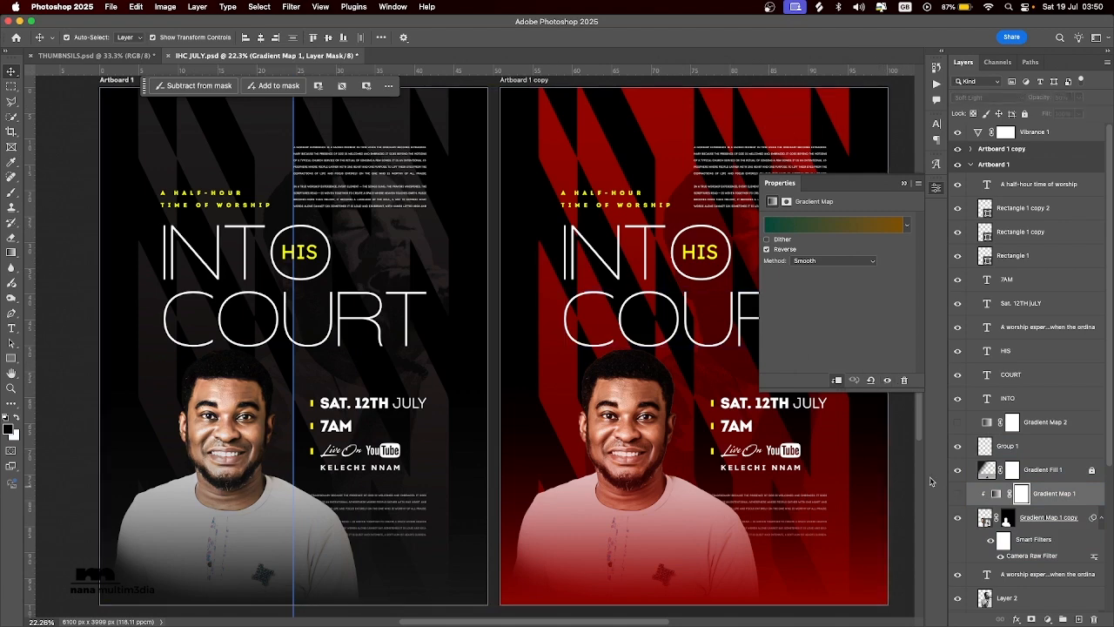
Select the Gradient Map 2 adjustment and examine the shadow and highlight tones of the portrait's face up close.
click(1002, 474)
click(986, 424)
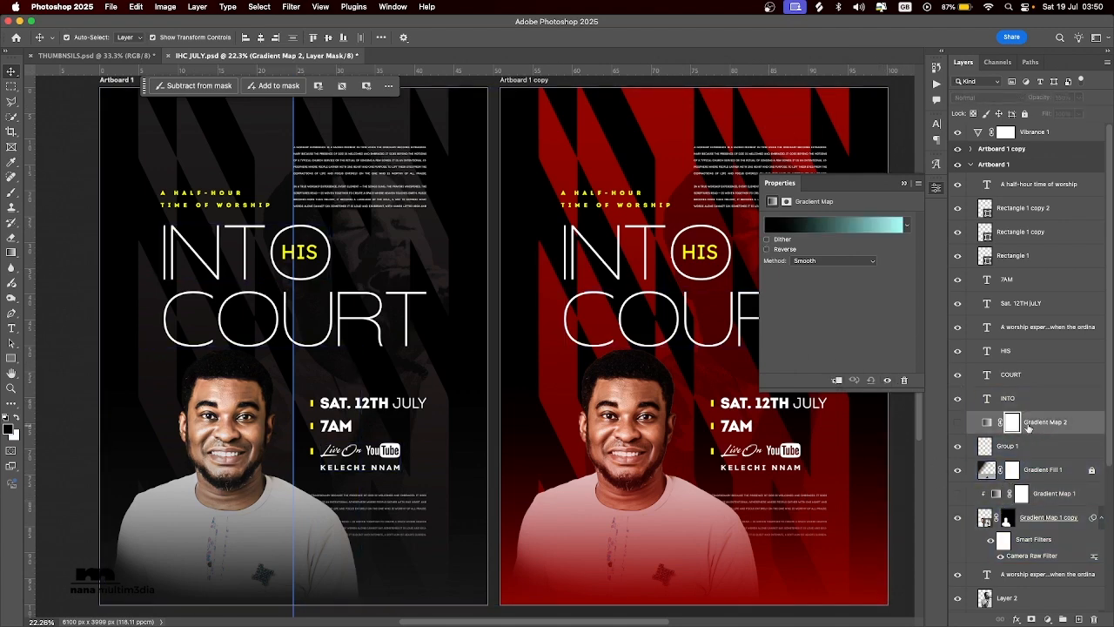
click(986, 423)
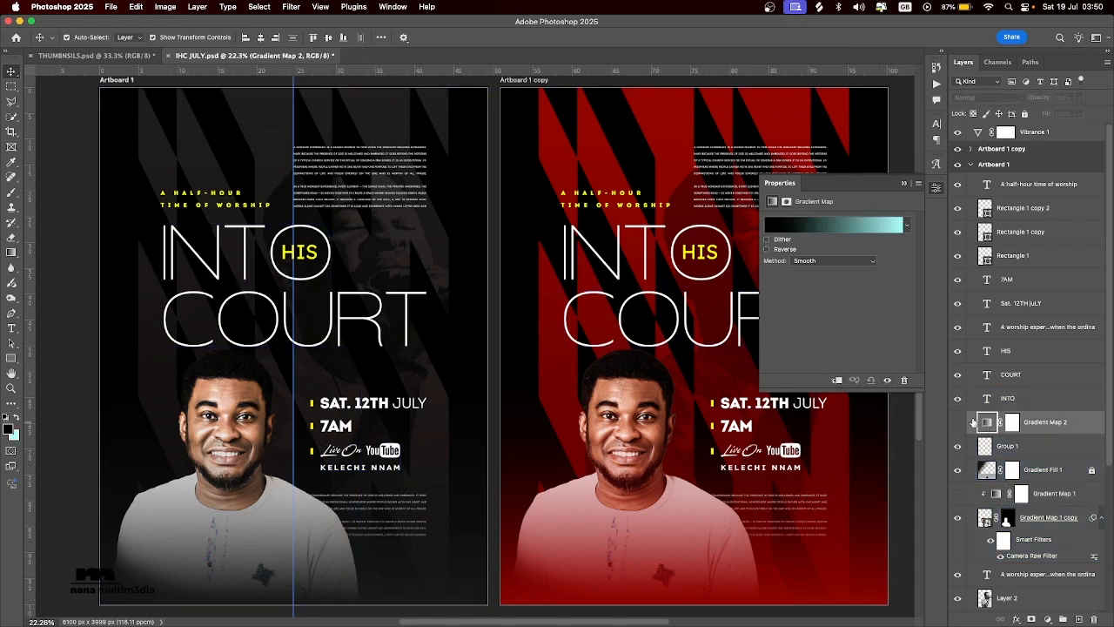
click(782, 230)
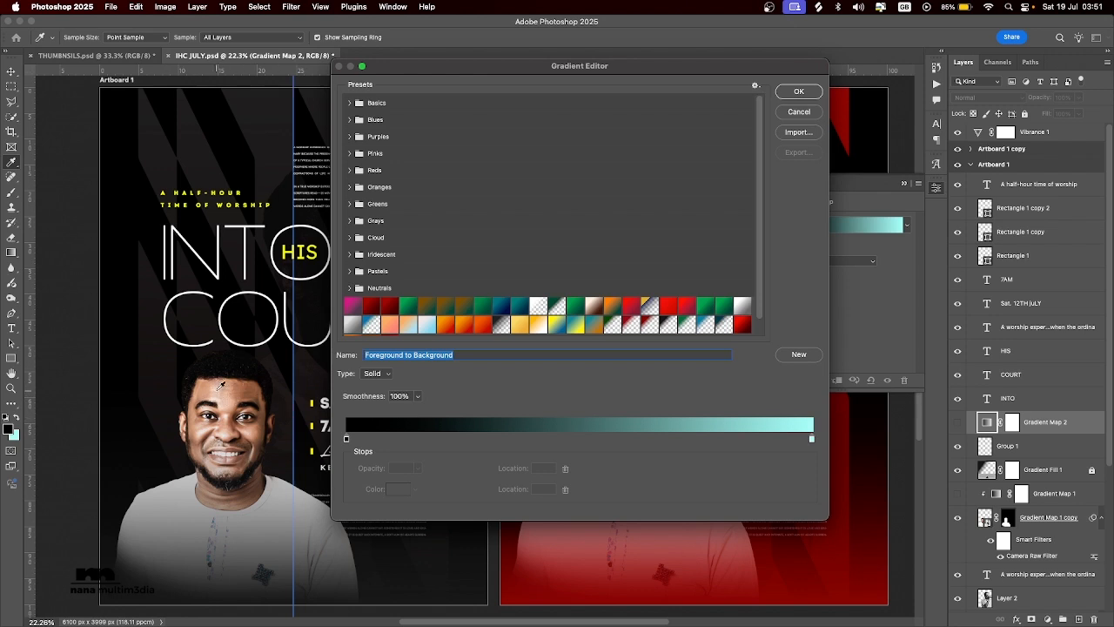
click(798, 91)
key(v)
click(212, 347)
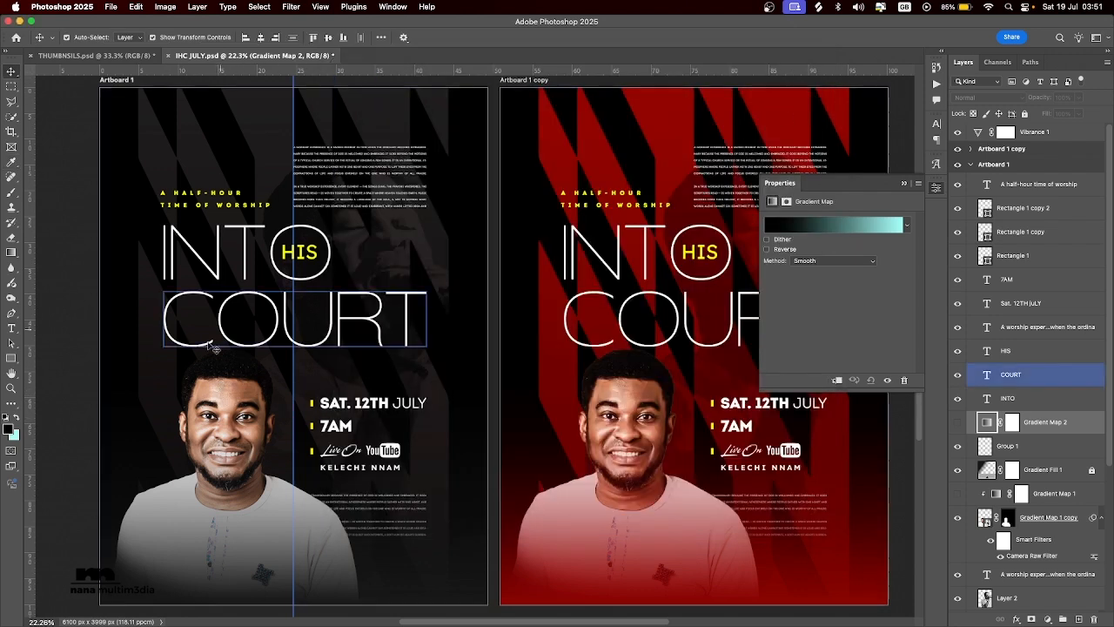
click(235, 435)
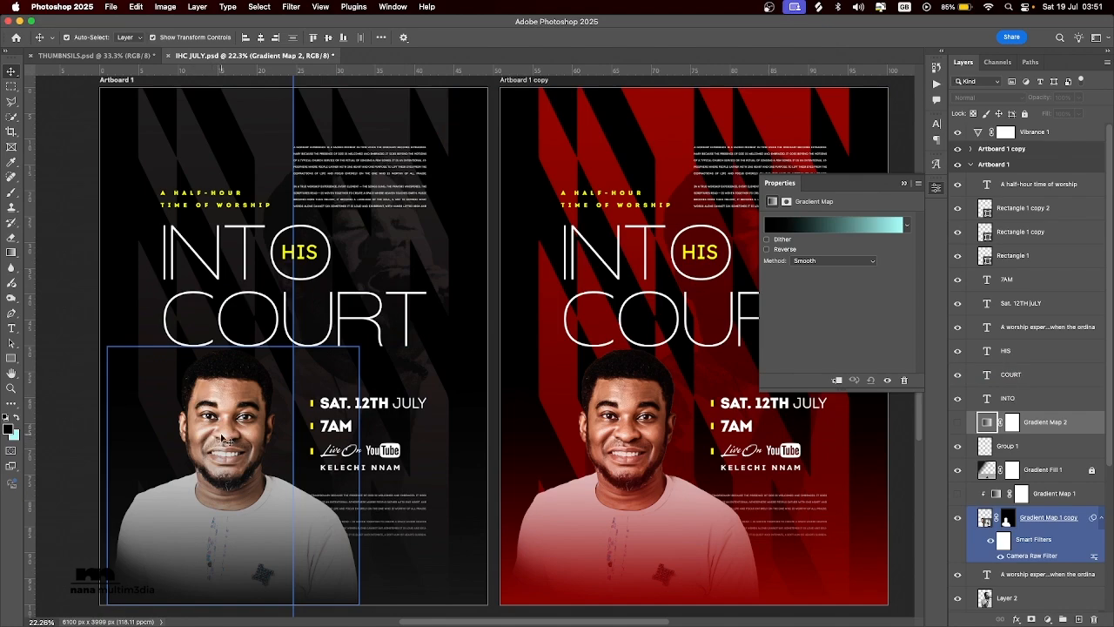
scroll(224, 440, up, 5)
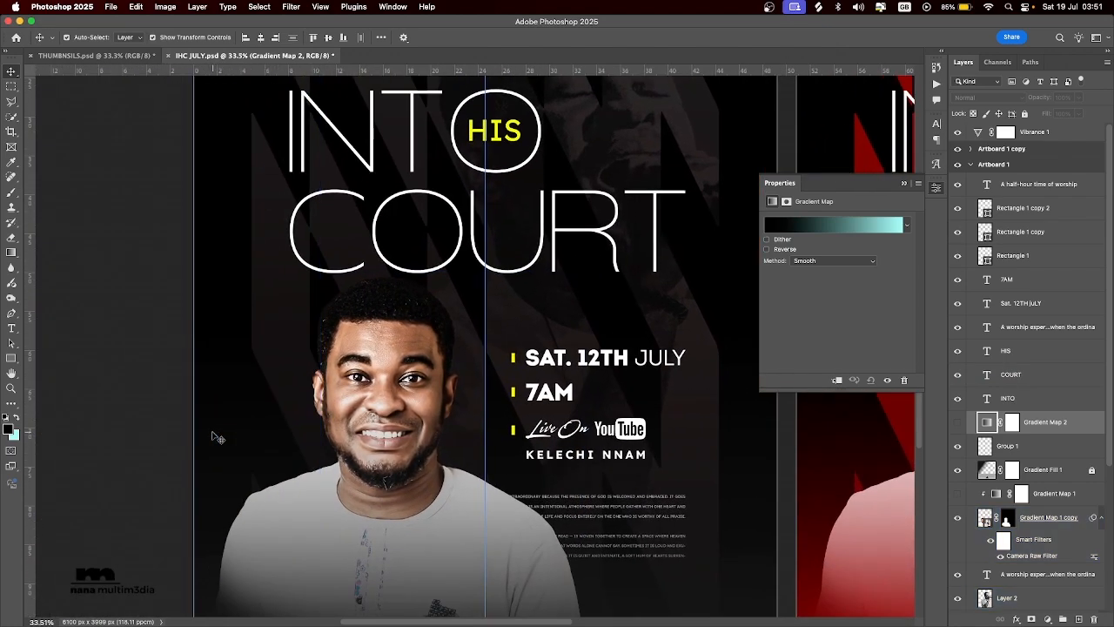
scroll(217, 437, up, 4)
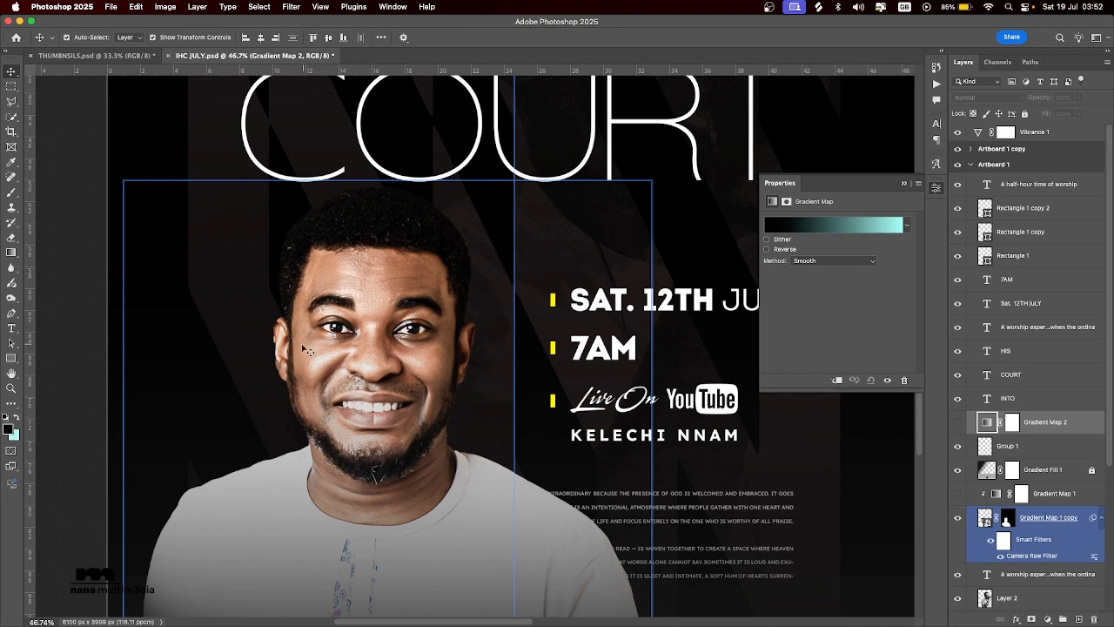
click(598, 280)
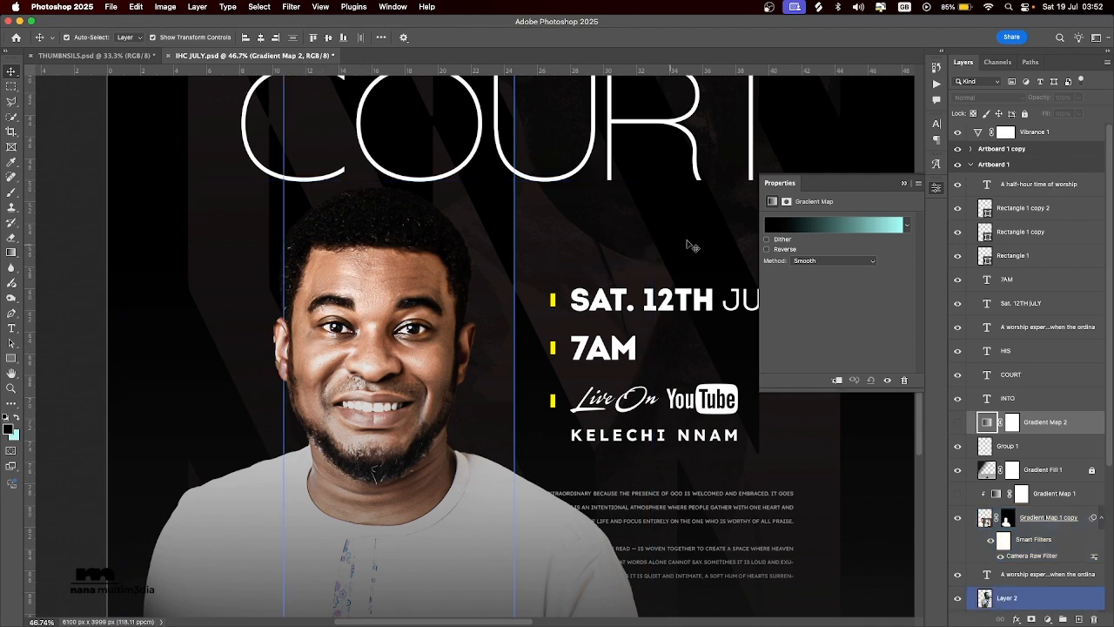
Edit the Gradient Map 2 gradient and set its black starting stop to brown 7b492c, based on the portrait's skin tone.
click(811, 228)
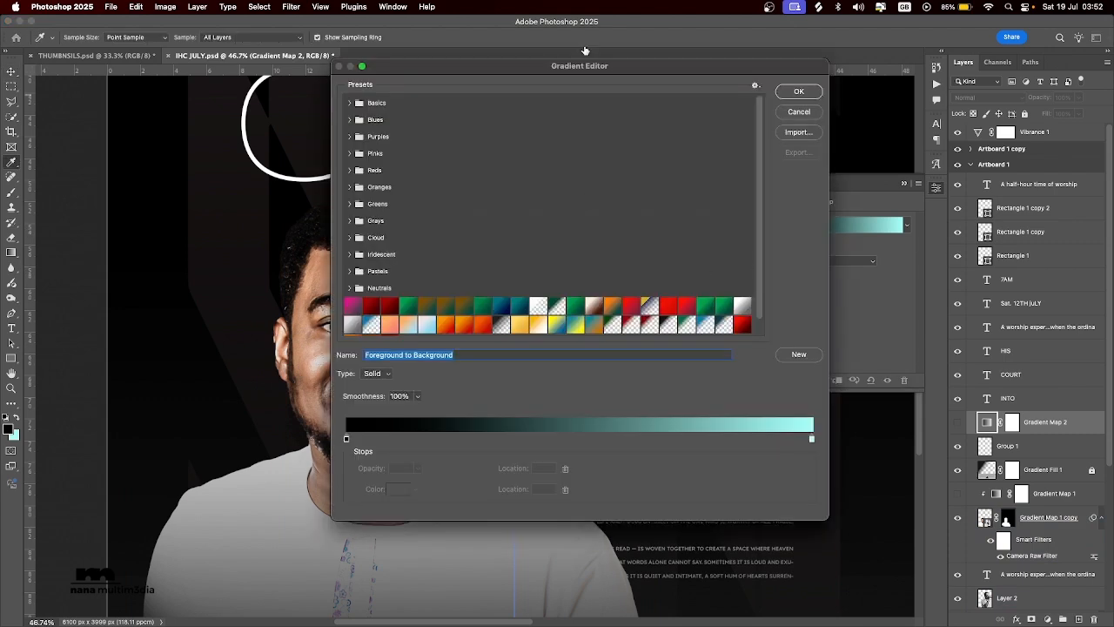
drag(492, 69, 681, 88)
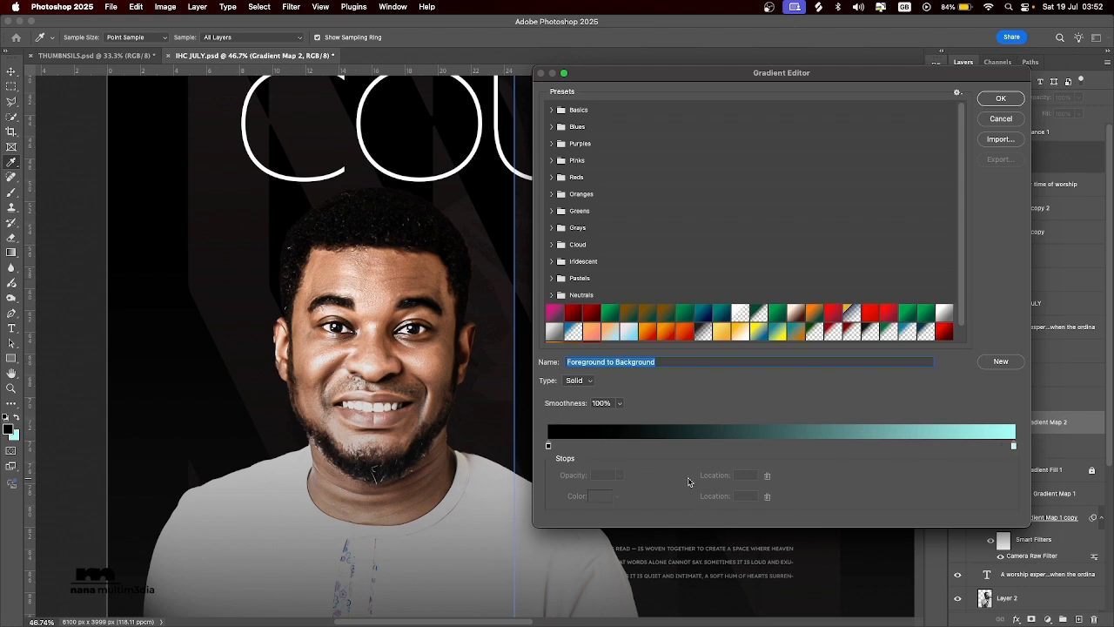
click(548, 447)
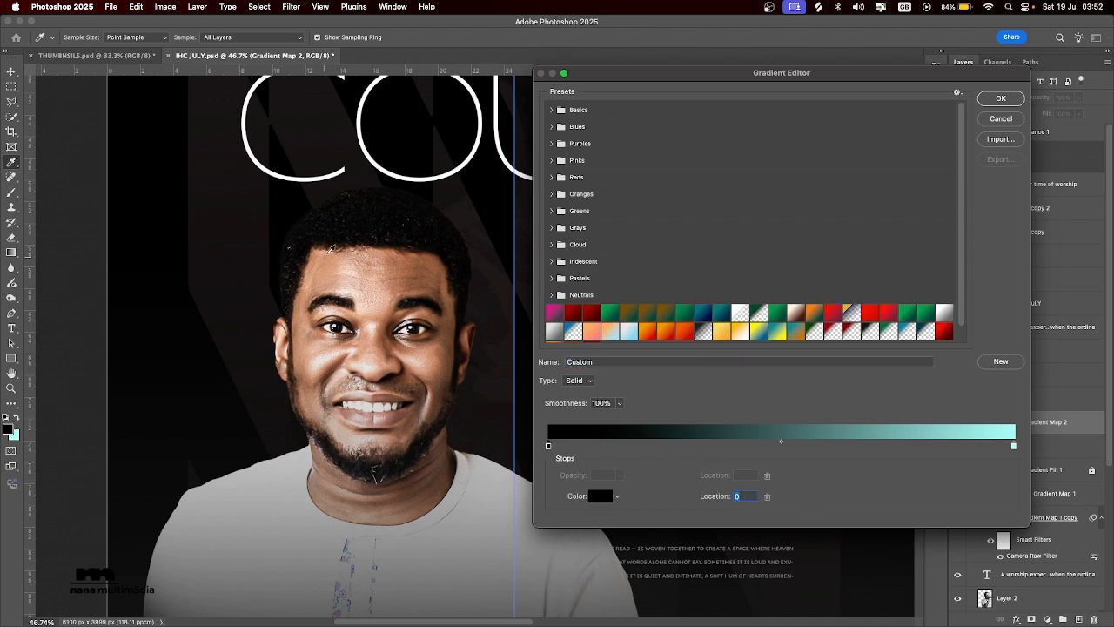
scroll(331, 249, up, 5)
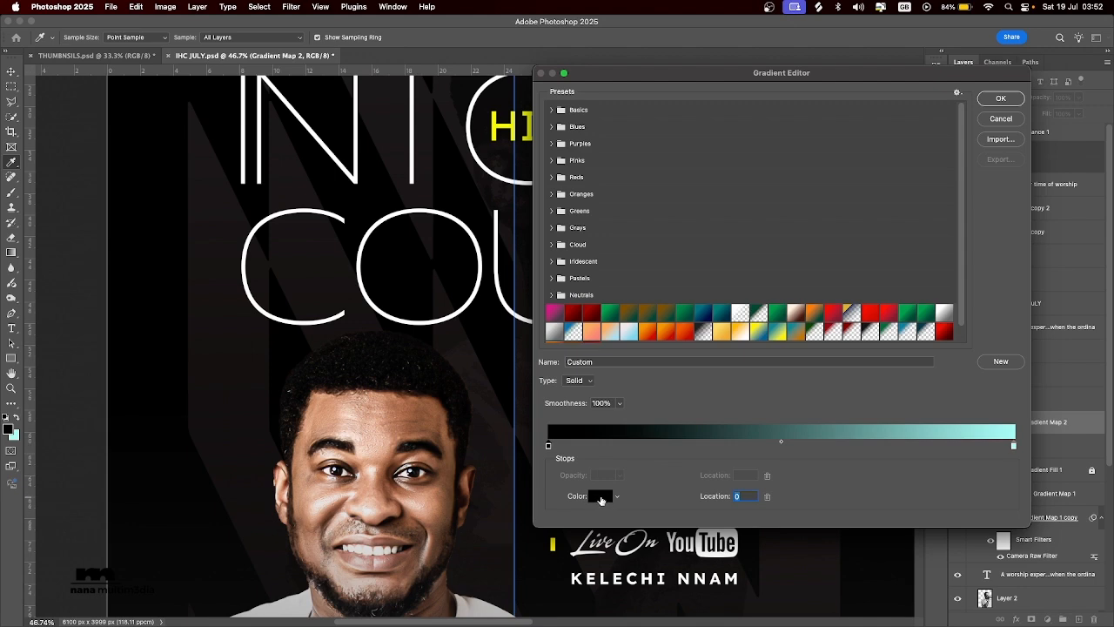
click(600, 496)
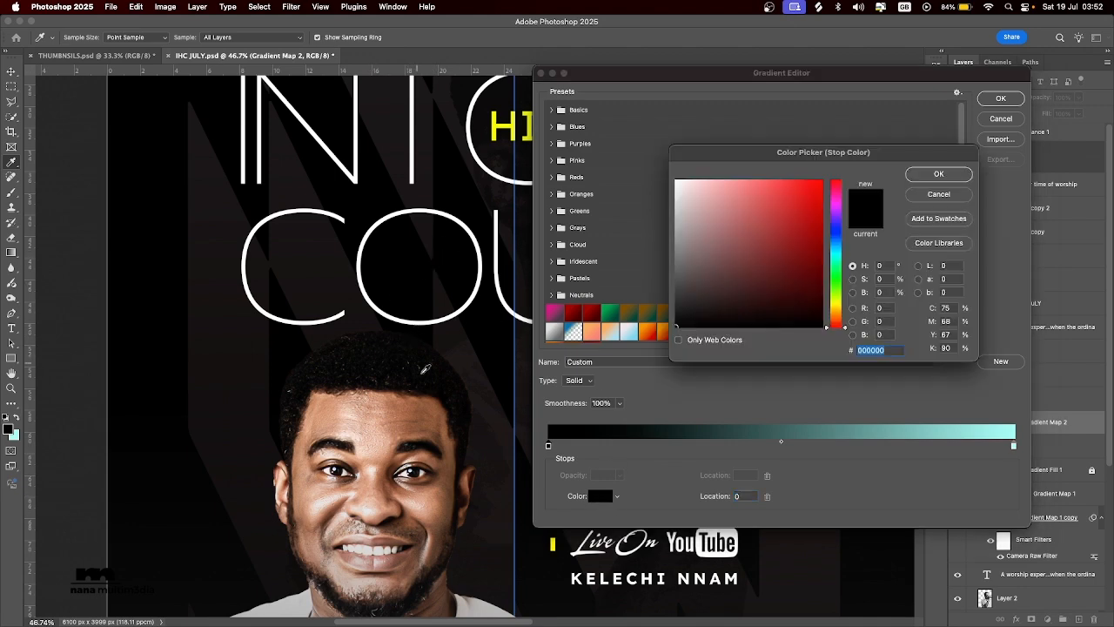
drag(420, 400, 426, 409)
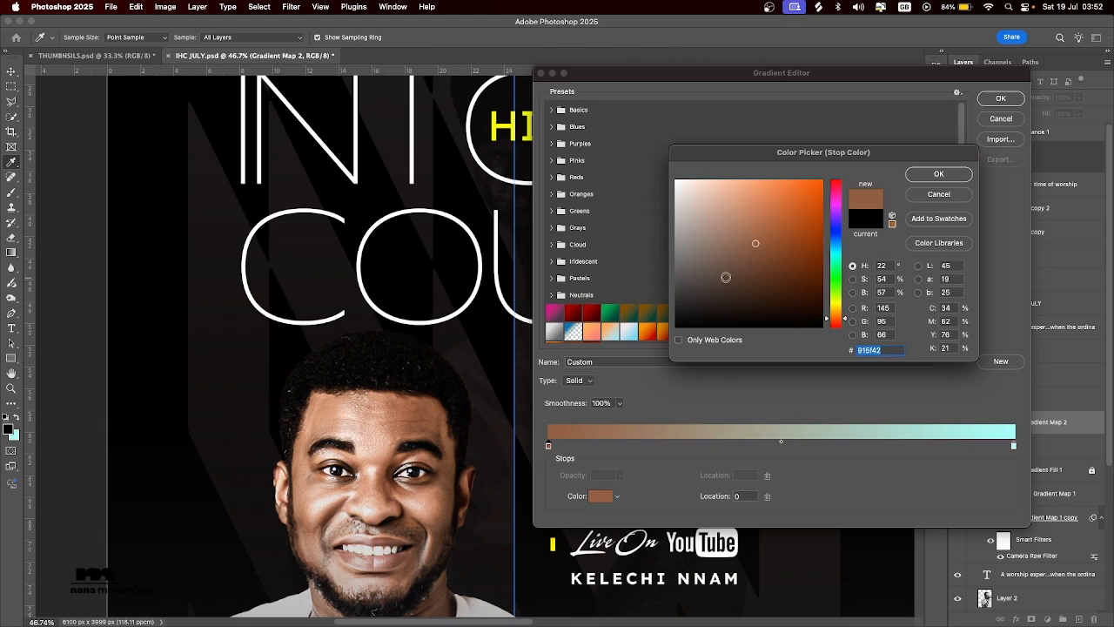
click(768, 256)
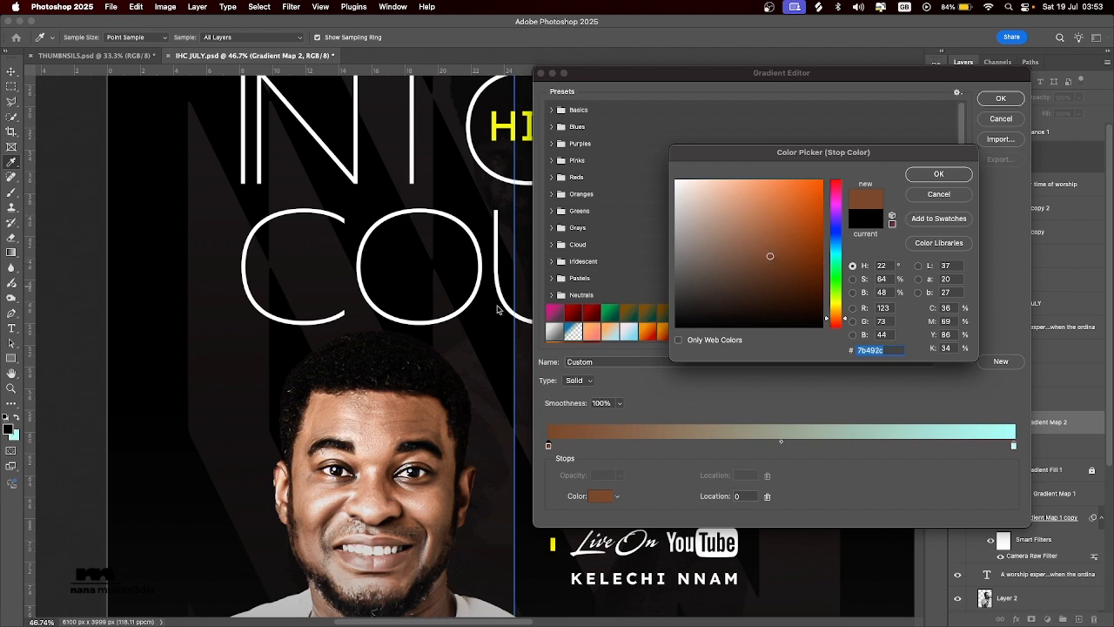
click(938, 174)
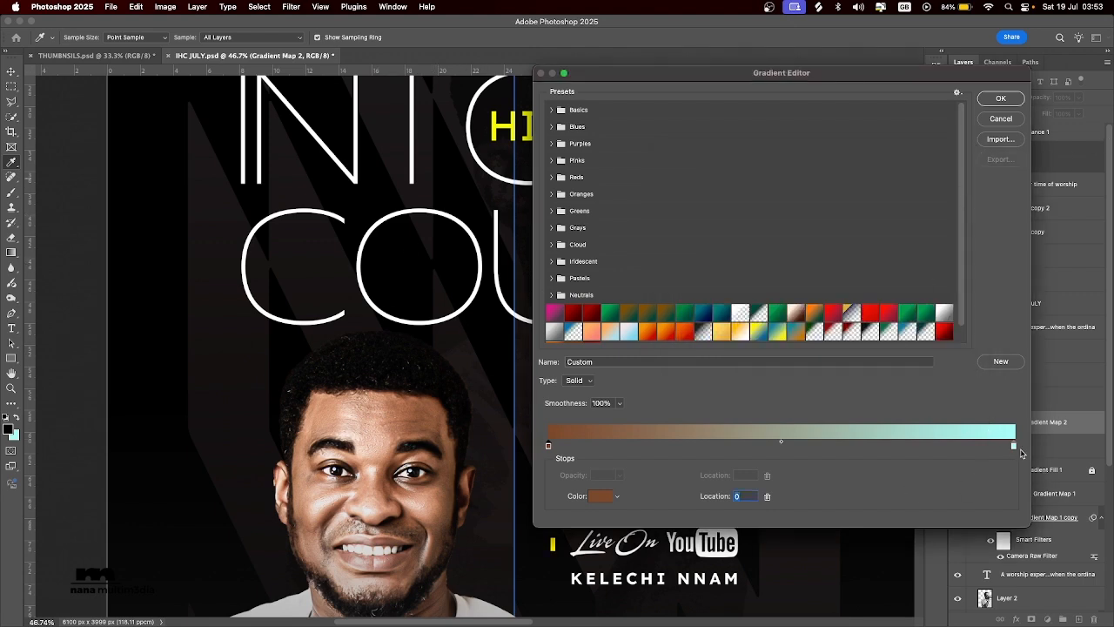
Change the gradient's light end stop to bright yellow and apply the edited gradient.
click(1013, 446)
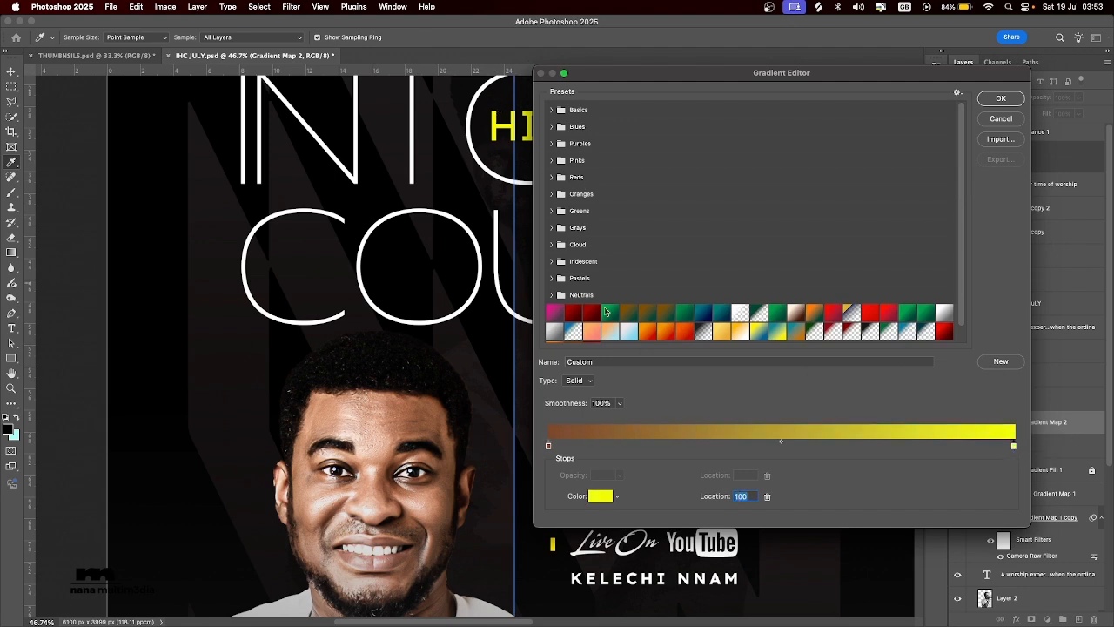
mouse_move(781, 443)
mouse_down()
mouse_move(845, 444)
mouse_move(566, 446)
mouse_move(922, 452)
mouse_move(723, 453)
mouse_move(793, 452)
mouse_up()
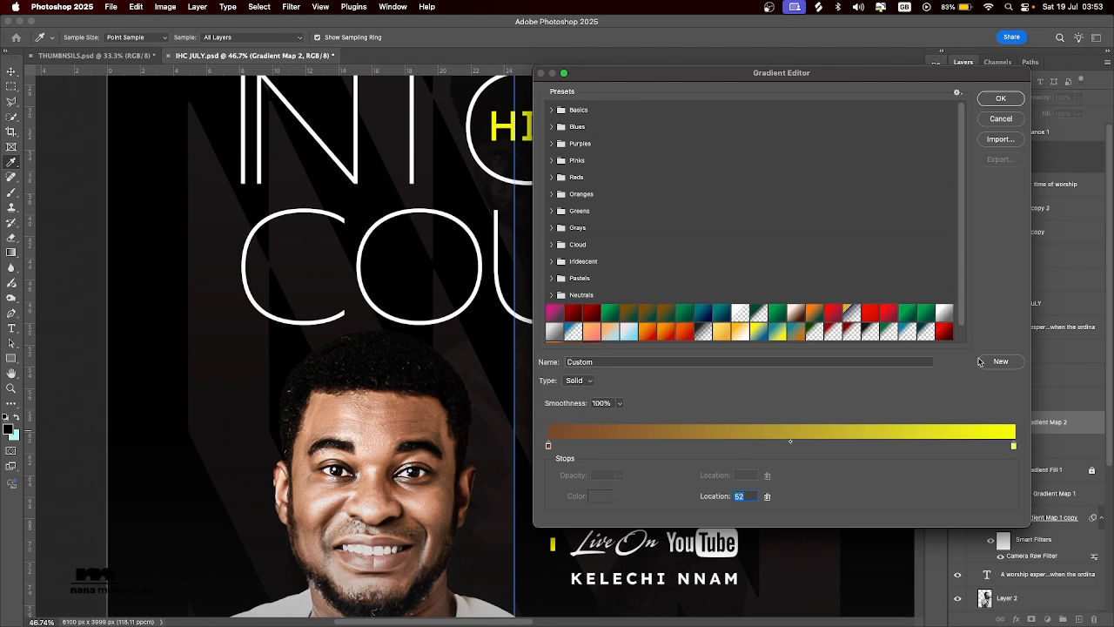
click(1010, 101)
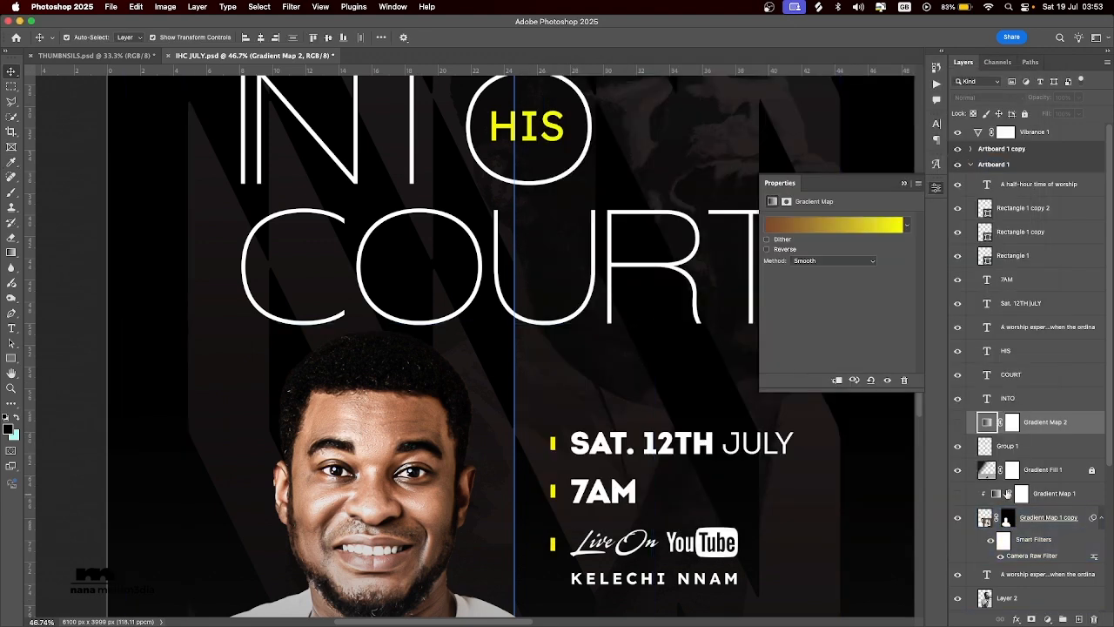
Show the Gradient Map 2 layer and review its brown-to-yellow grading across the whole of Artboard 1.
click(958, 424)
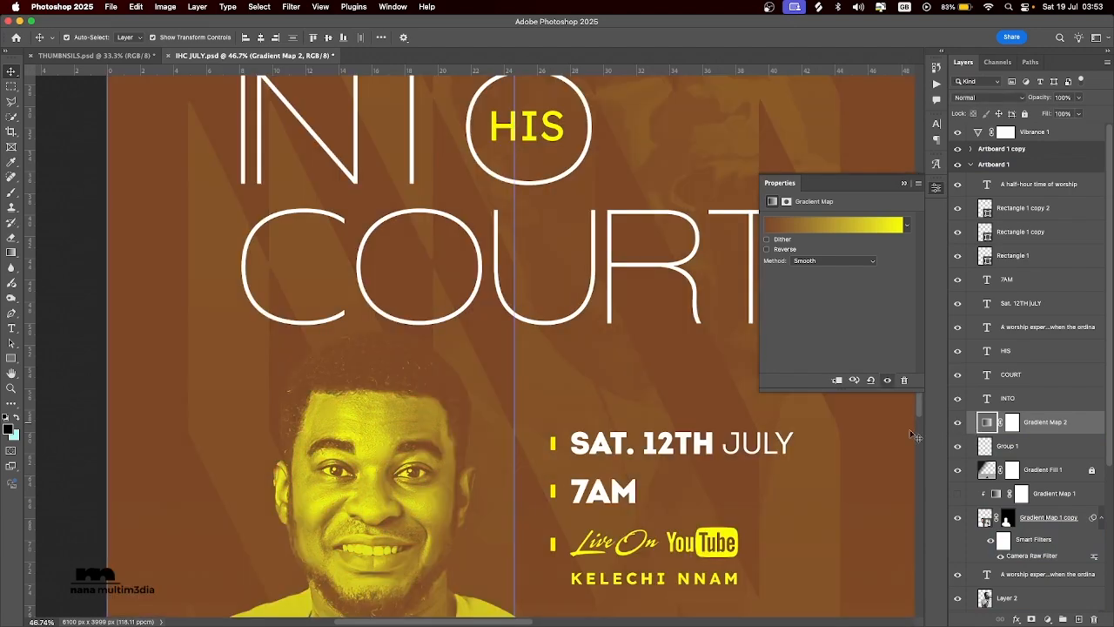
click(1009, 598)
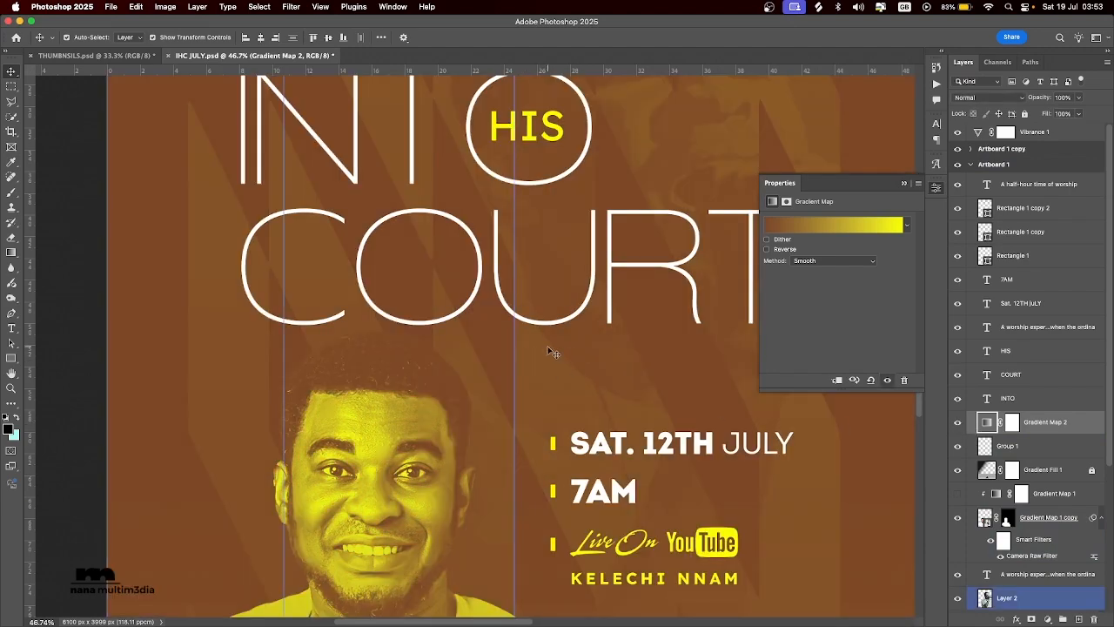
scroll(551, 352, down, 5)
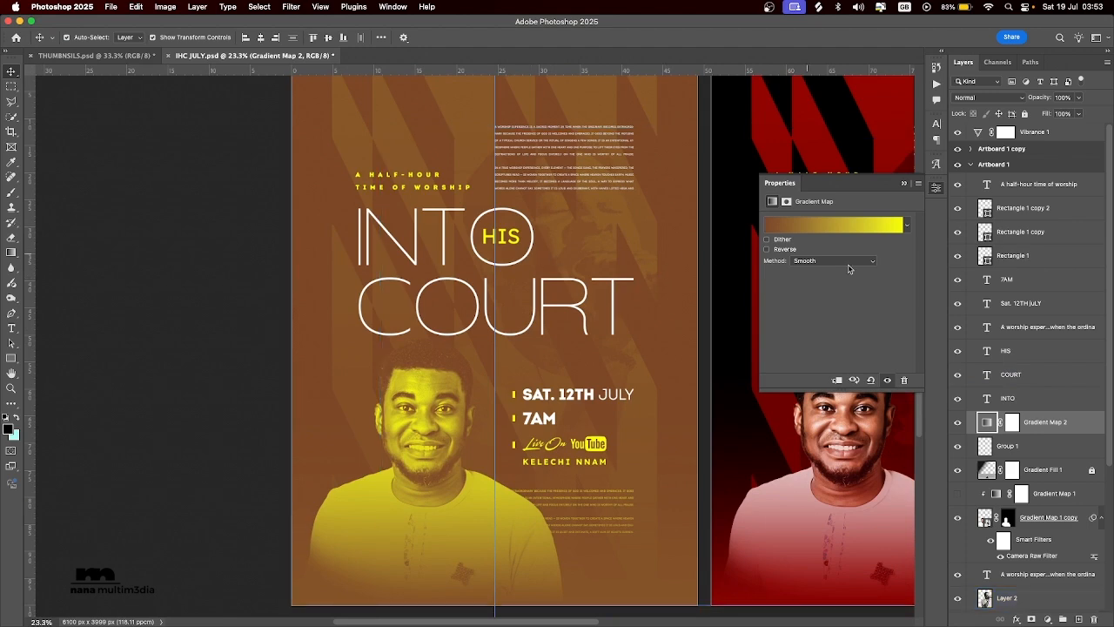
click(976, 396)
click(1005, 150)
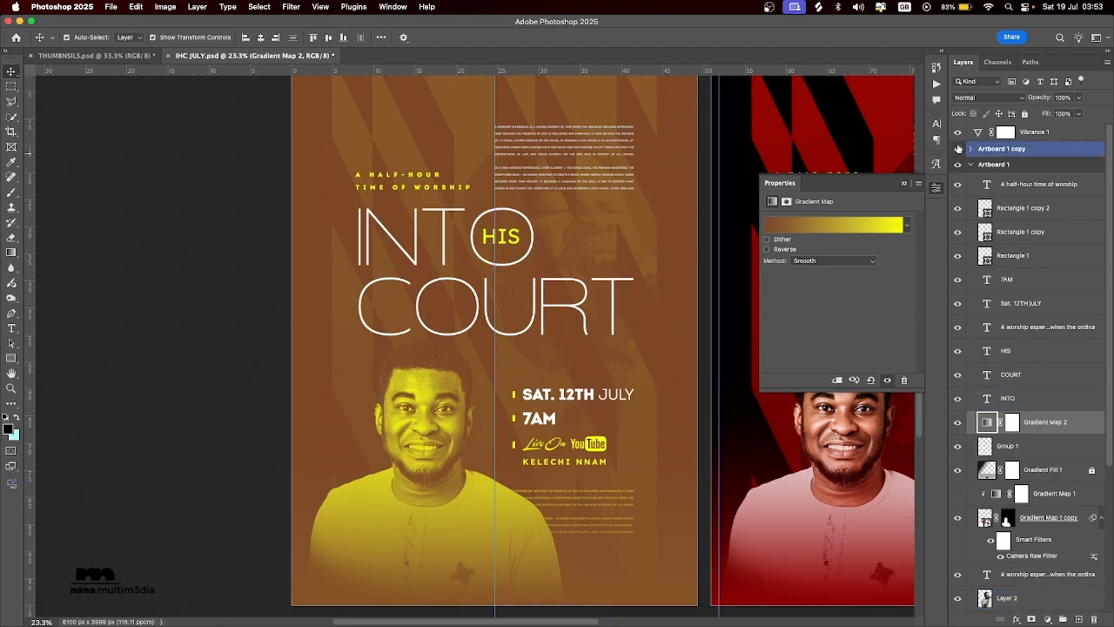
Set the Gradient Map 2 layer's blend mode to Soft Light and lower its opacity to about 26%.
click(981, 97)
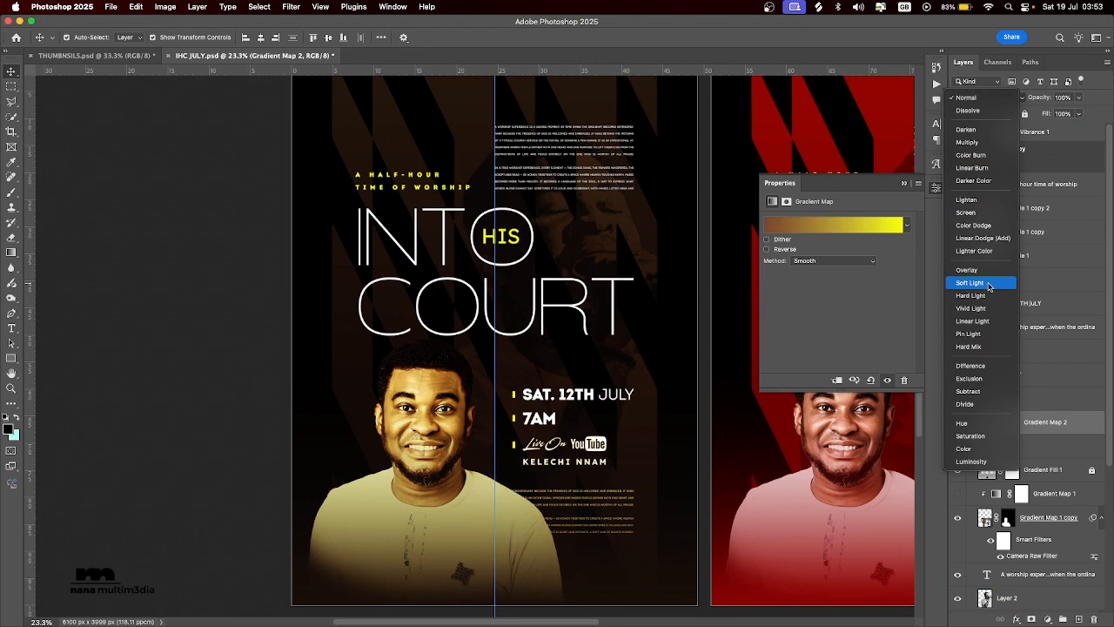
click(987, 284)
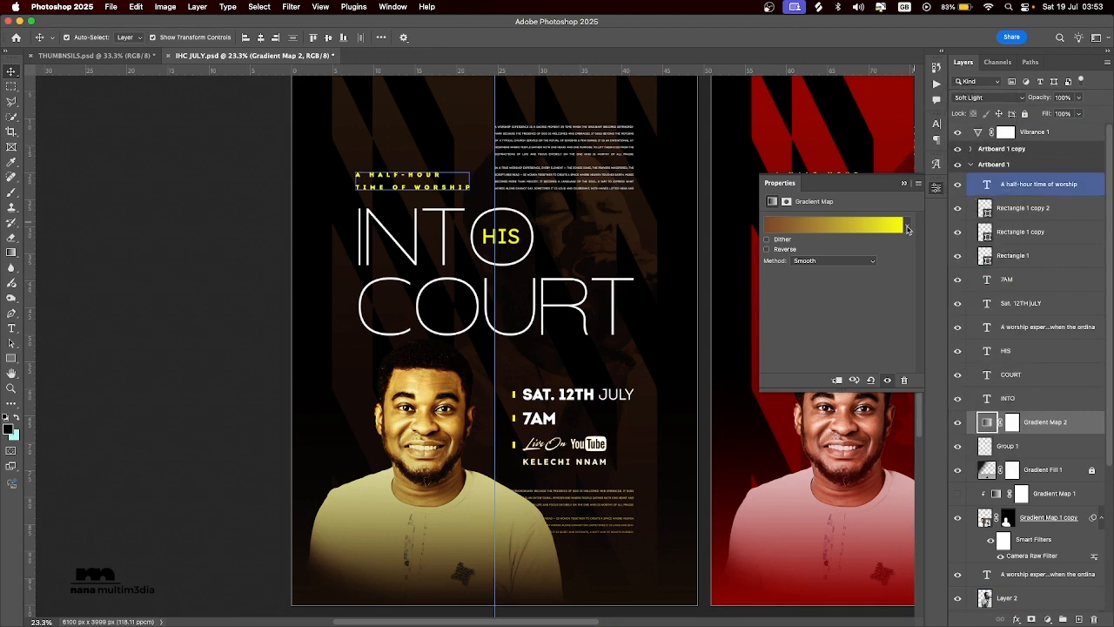
mouse_move(1041, 101)
mouse_down()
mouse_move(995, 106)
mouse_move(1035, 102)
mouse_up()
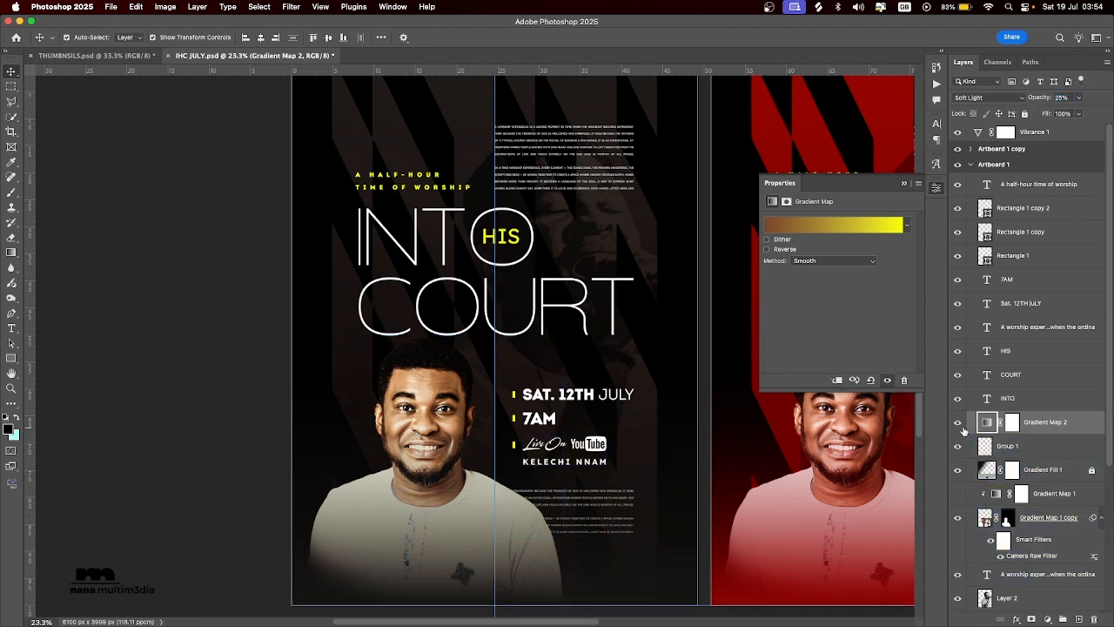
Compare Artboard 1 with and without Gradient Map 2, leaving the adjustment hidden.
click(957, 425)
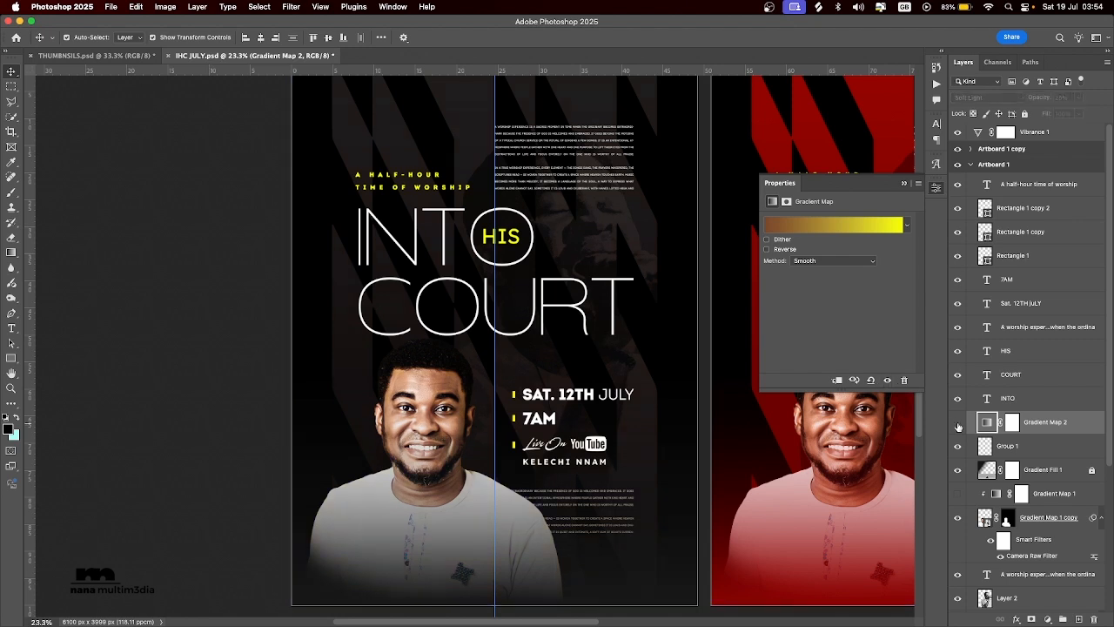
click(958, 424)
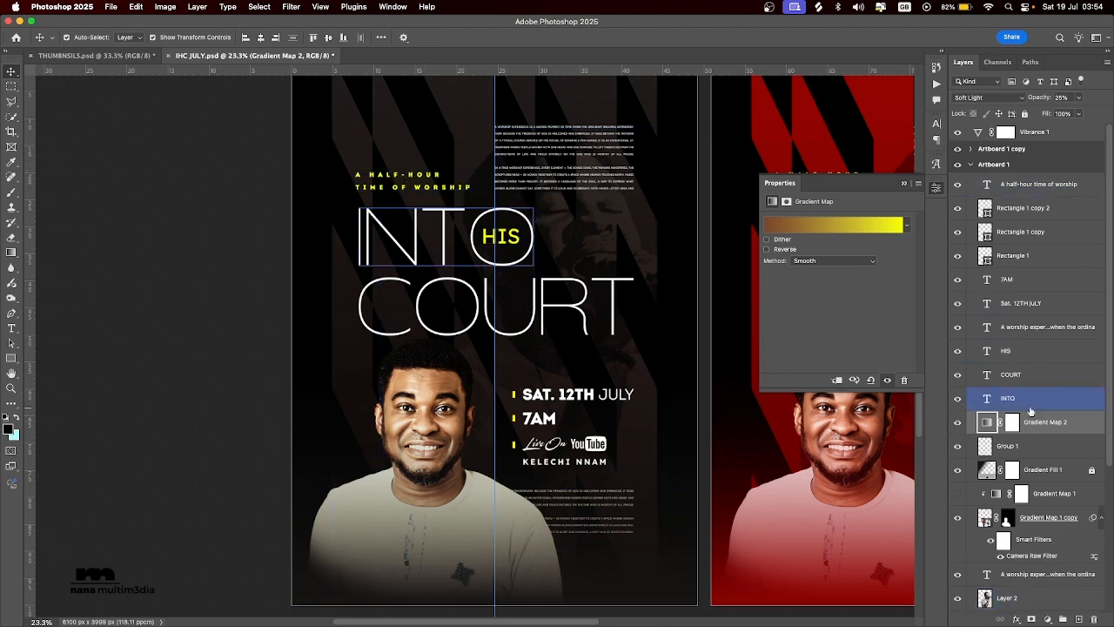
click(411, 401)
click(958, 423)
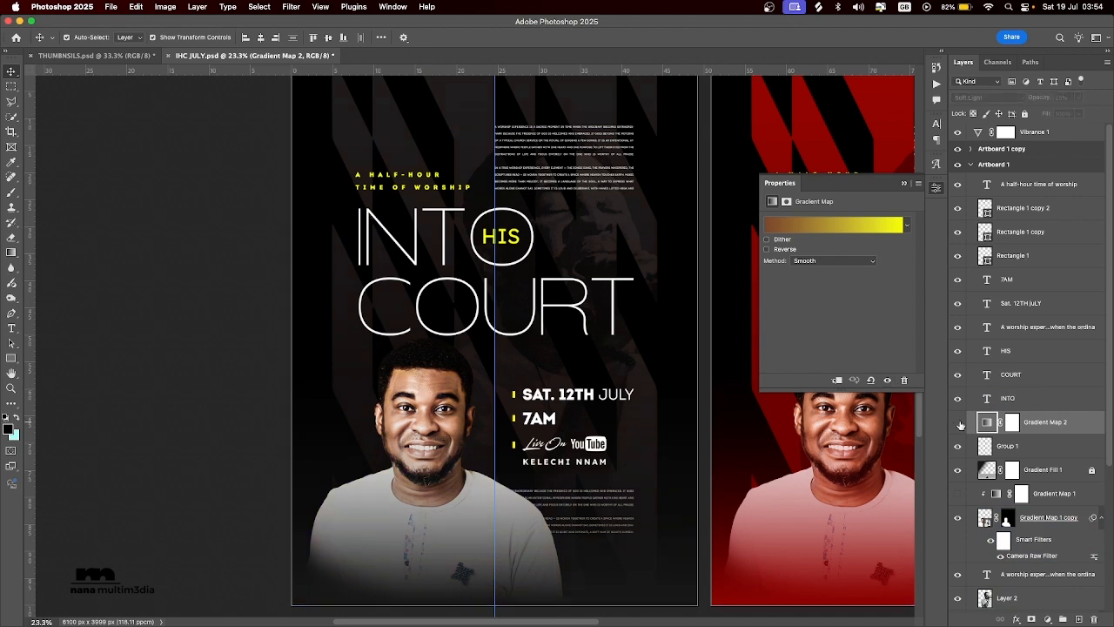
click(959, 423)
click(959, 423)
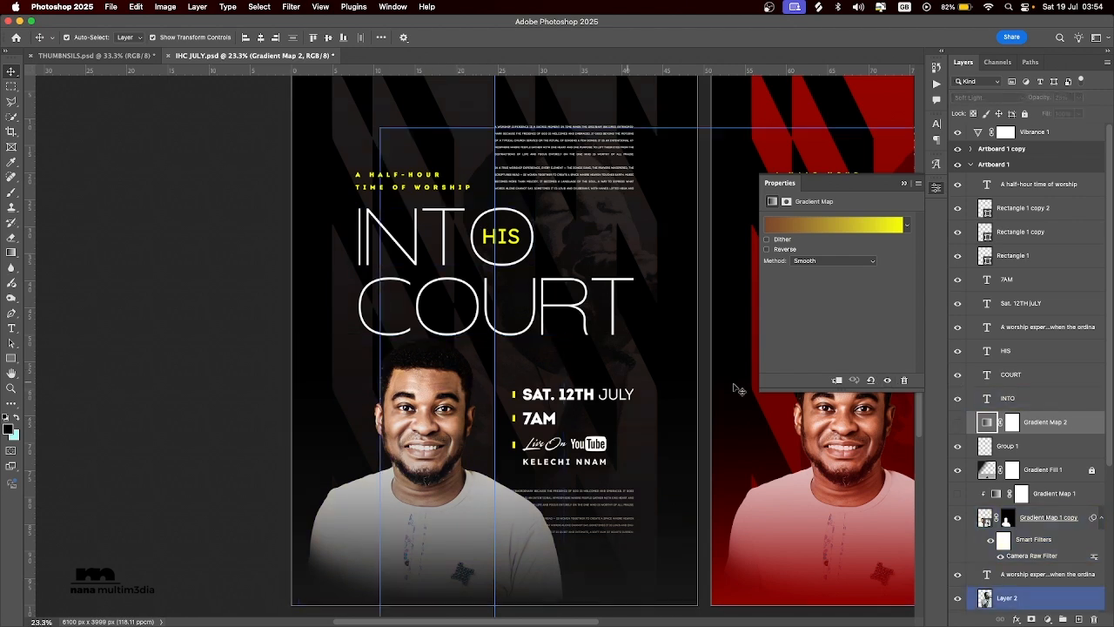
Delete the old Gradient Map 1 adjustment clipped to the portrait in Artboard 1.
click(1055, 518)
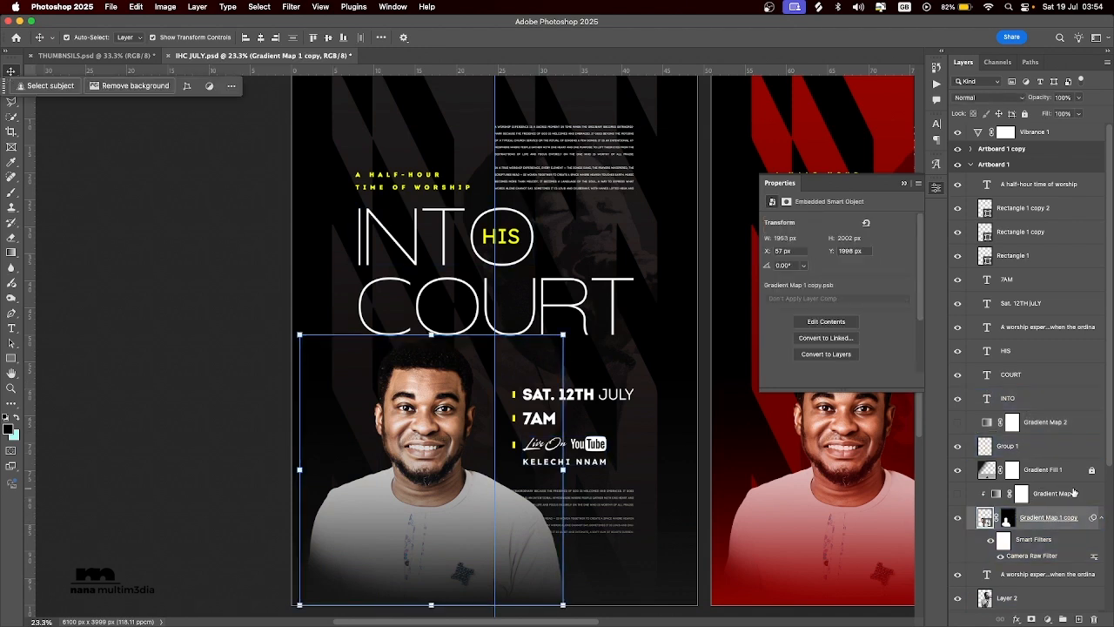
click(1064, 493)
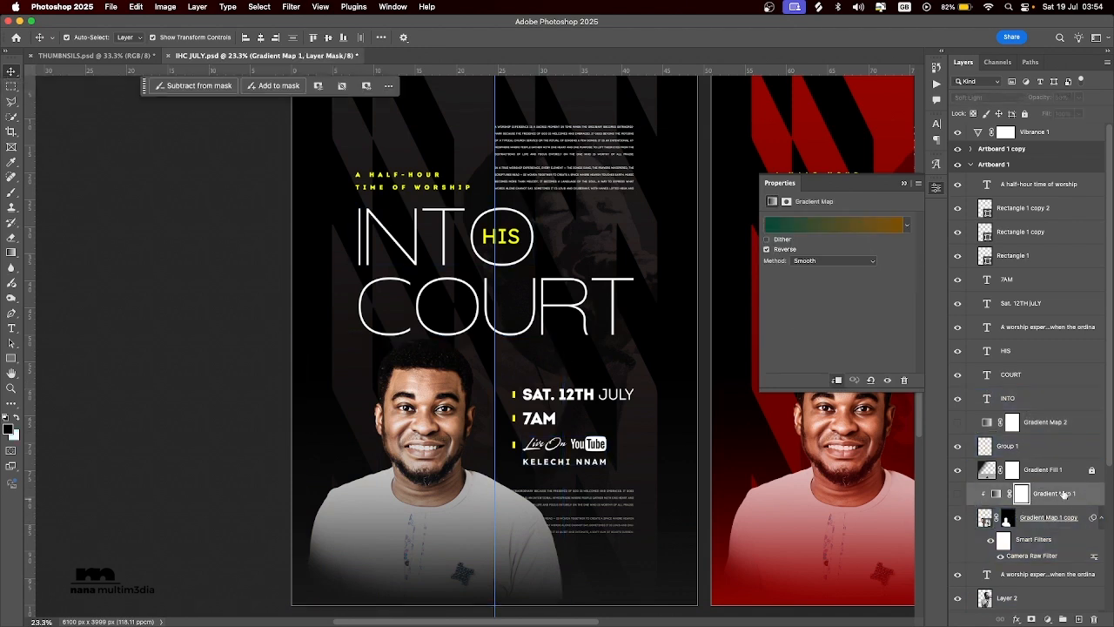
key(Delete)
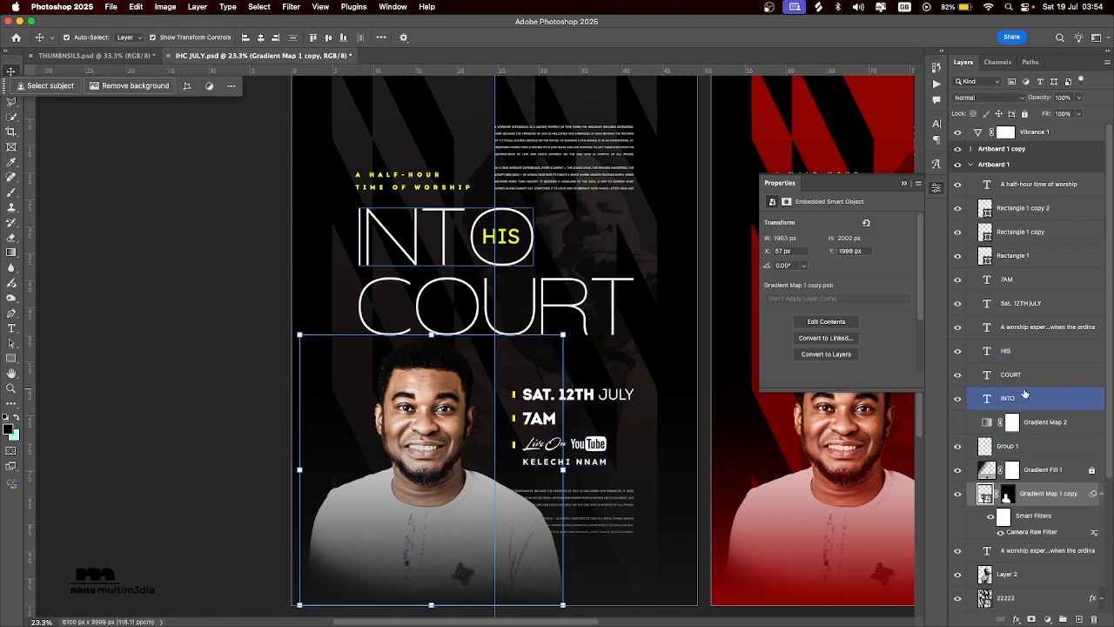
Move Gradient Map 2 below Gradient Fill 1, directly above the Gradient Map 1 copy portrait layer, and make it visible.
click(1044, 422)
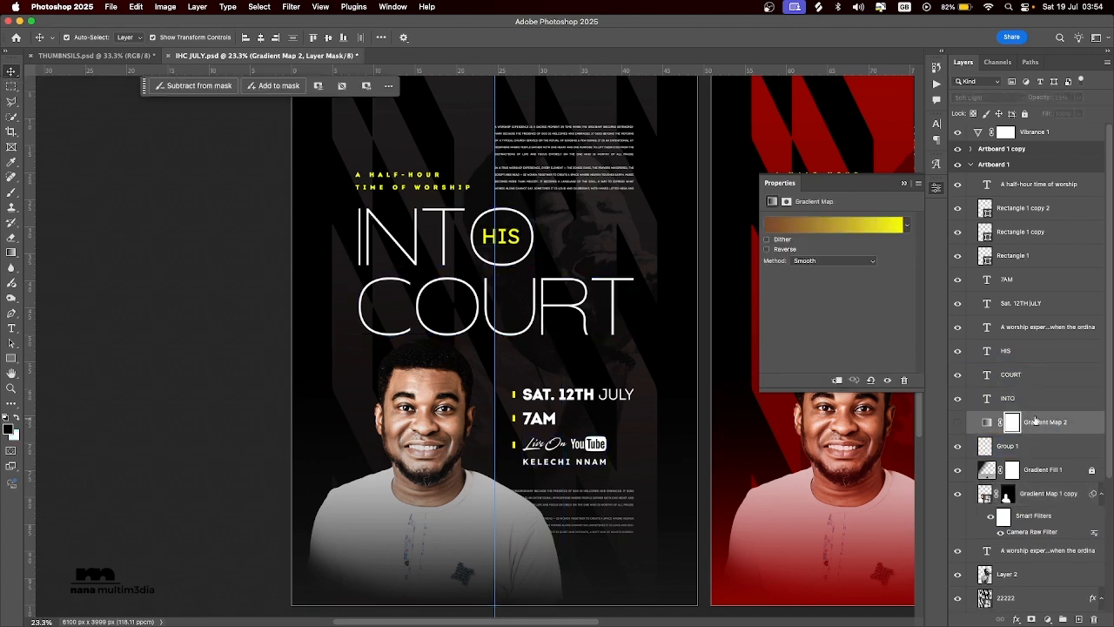
drag(1042, 421, 1030, 484)
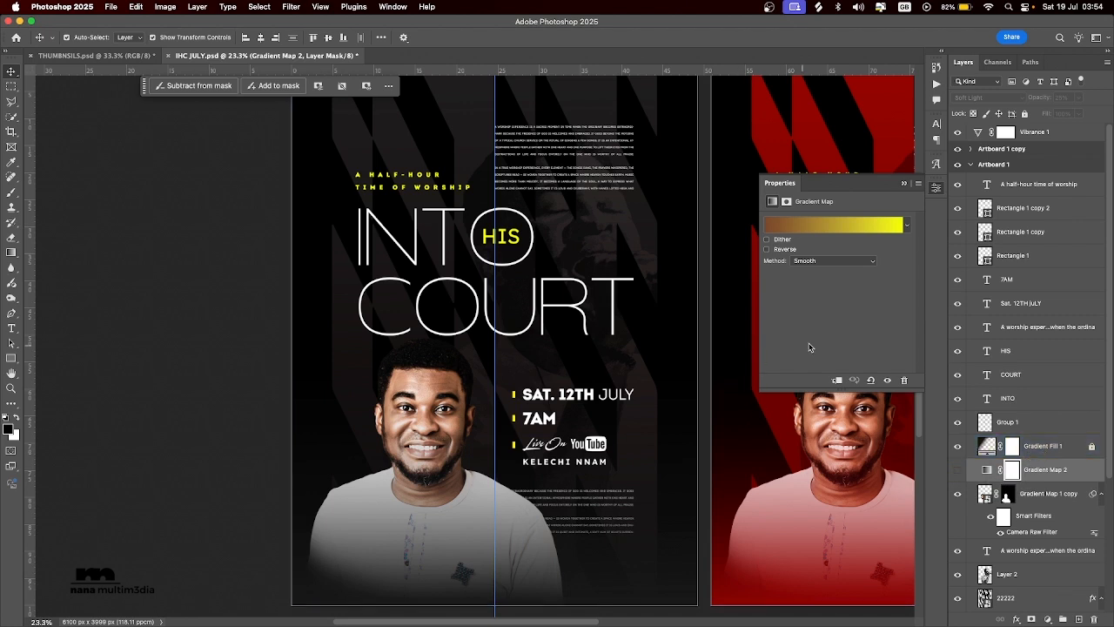
click(986, 469)
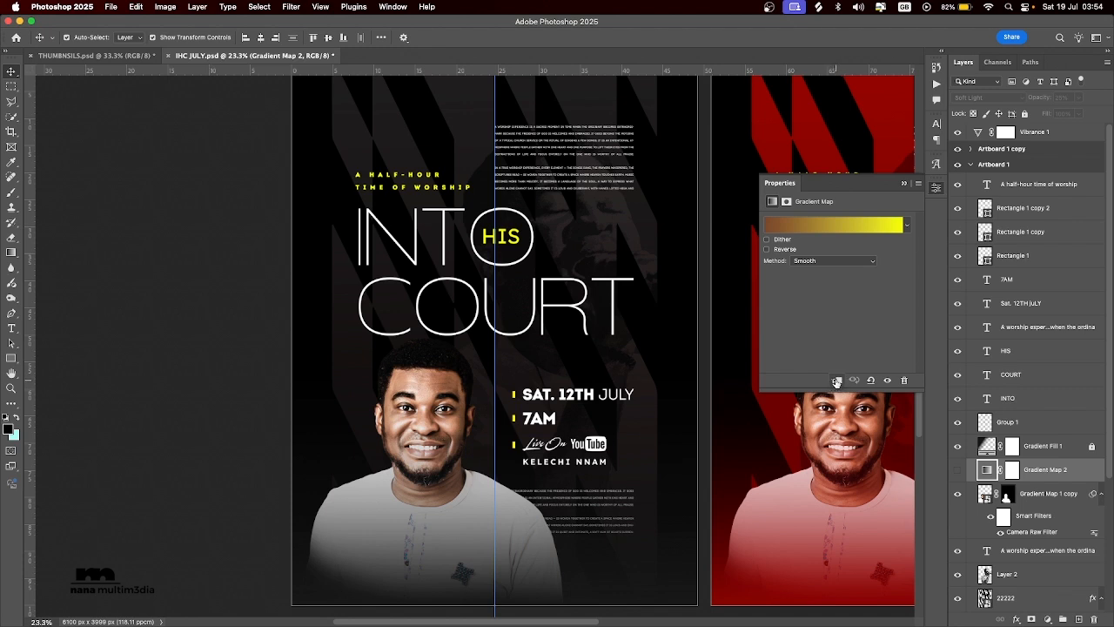
click(1032, 504)
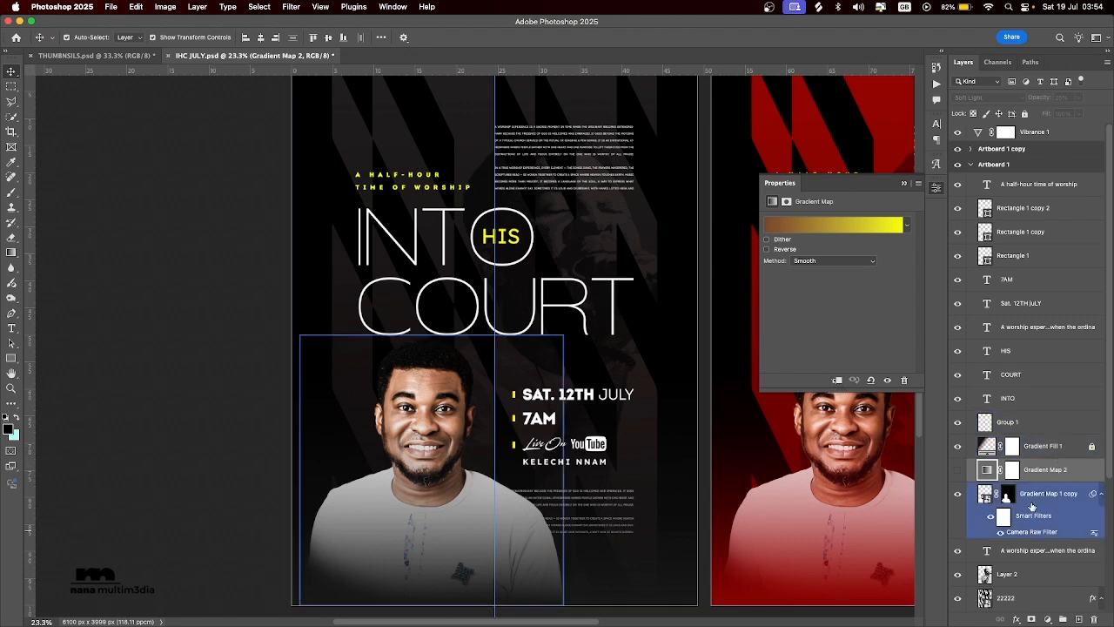
click(957, 469)
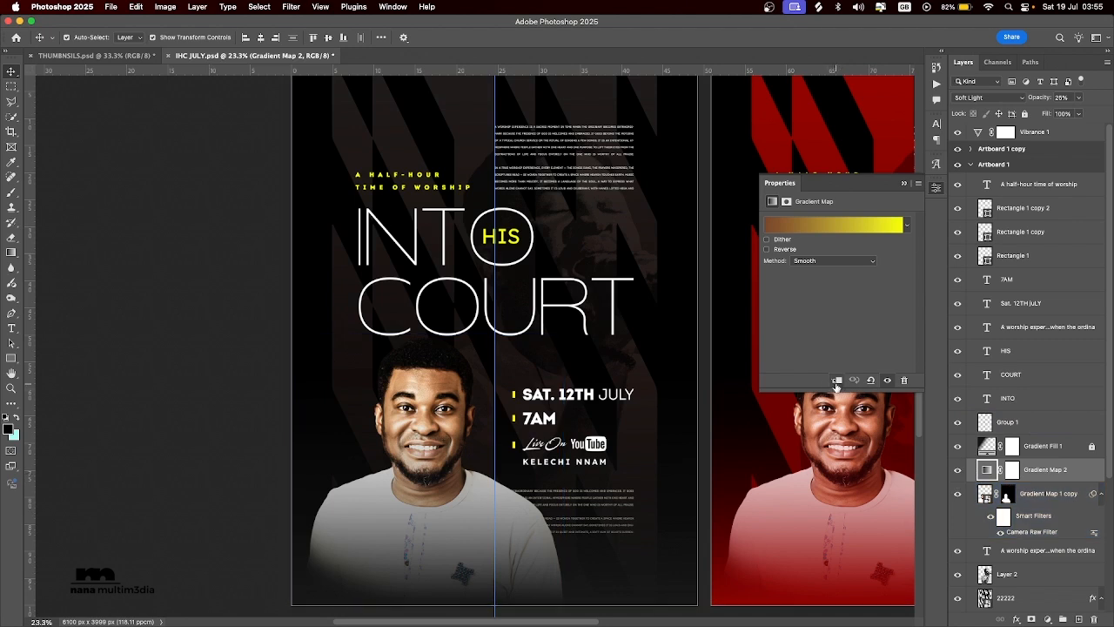
Clip Gradient Map 2 to the Gradient Map 1 copy portrait layer and compare the portrait with and without the grading.
alt+click(996, 470)
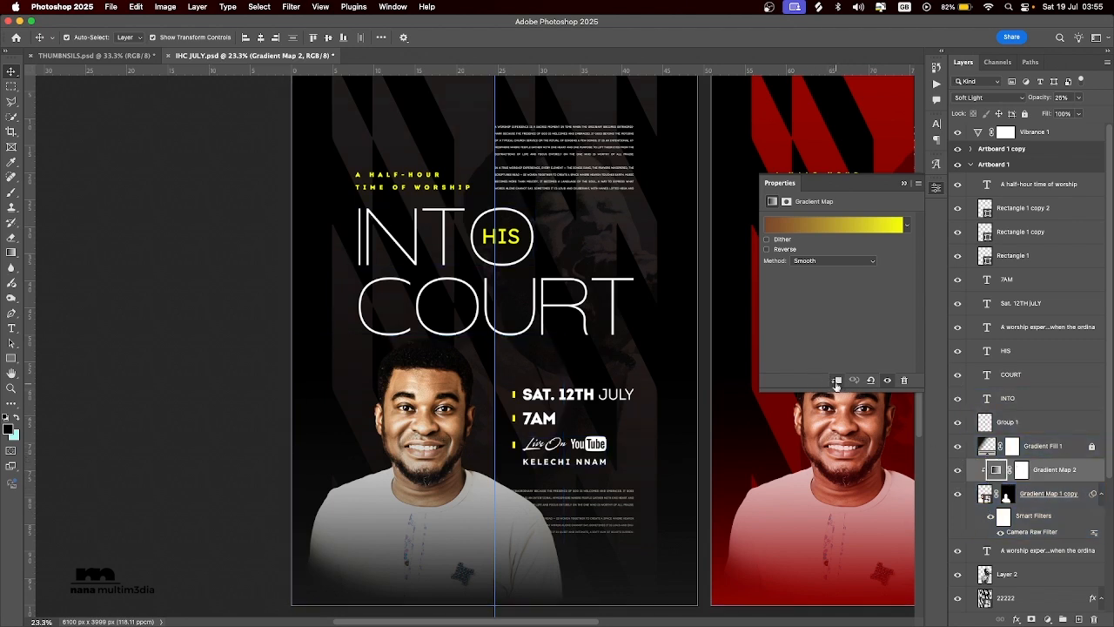
right_click(1086, 477)
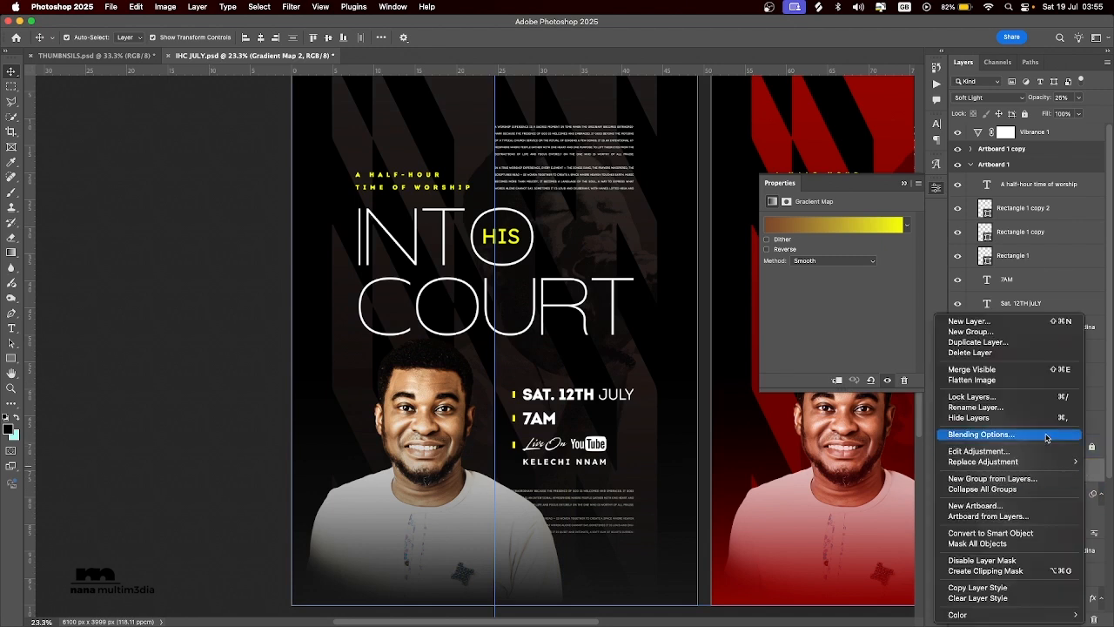
click(1000, 571)
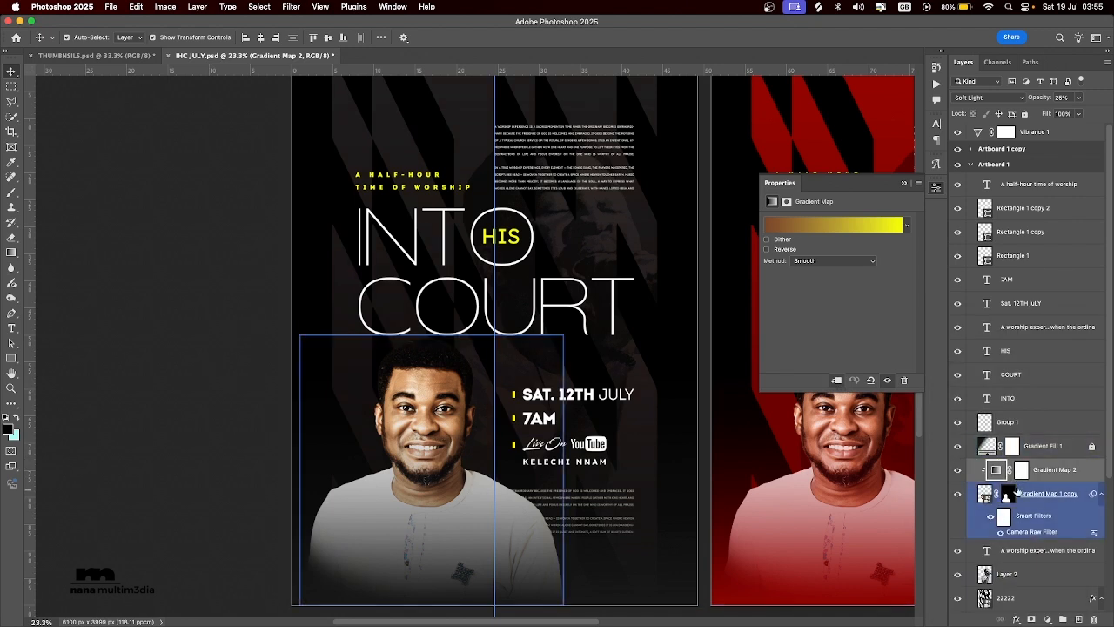
click(990, 491)
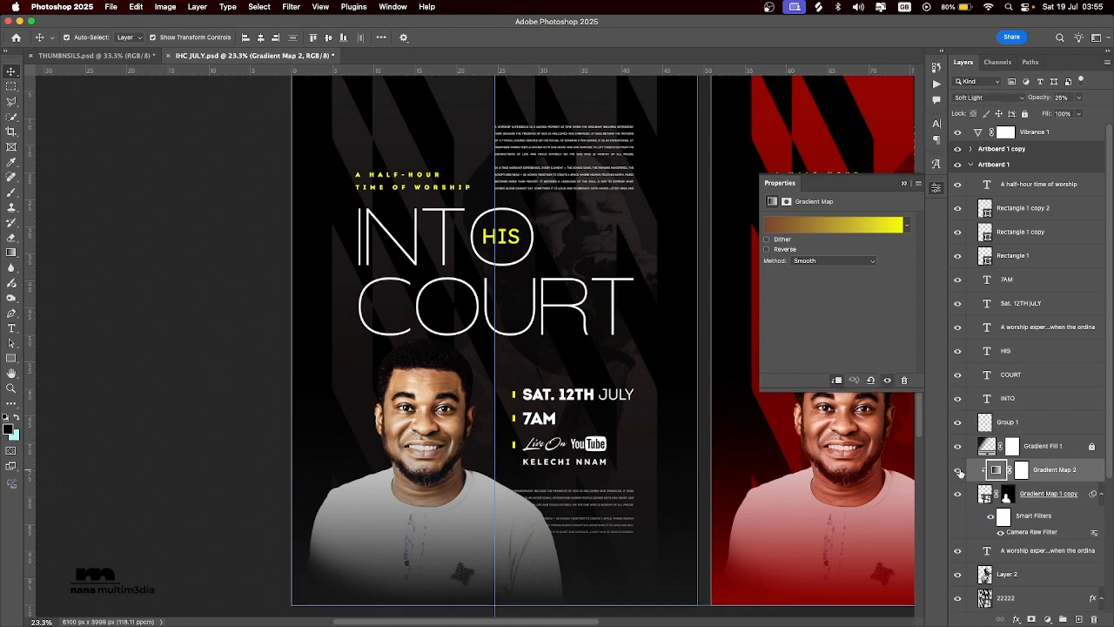
click(958, 470)
click(958, 470)
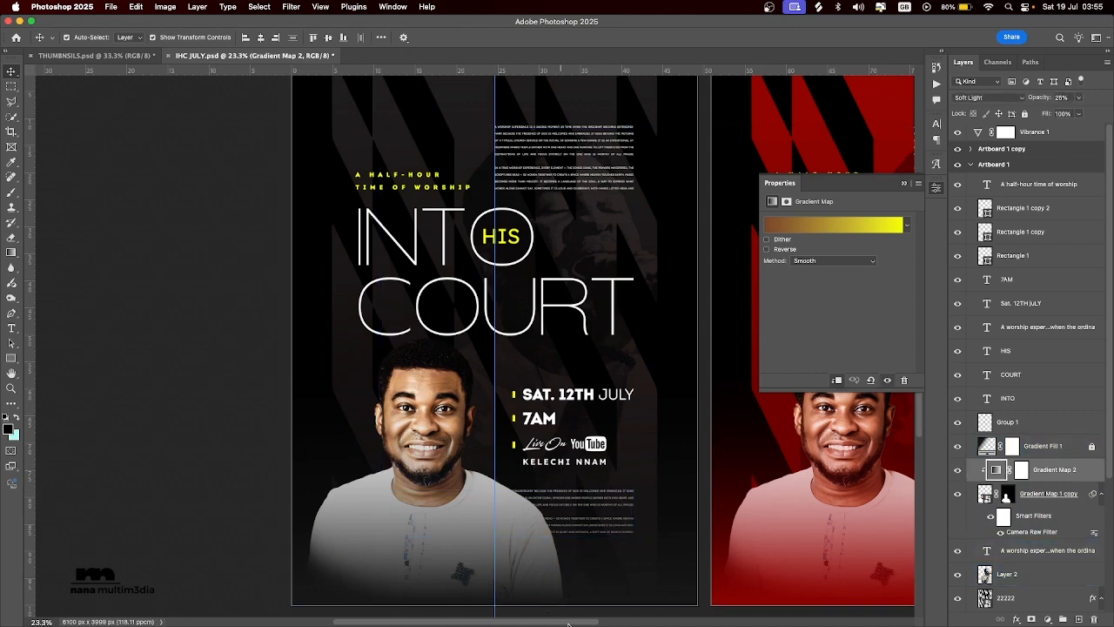
Check the effect of Gradient Fill 1 on the red Artboard 1 copy and lock that fill layer.
drag(568, 623, 664, 624)
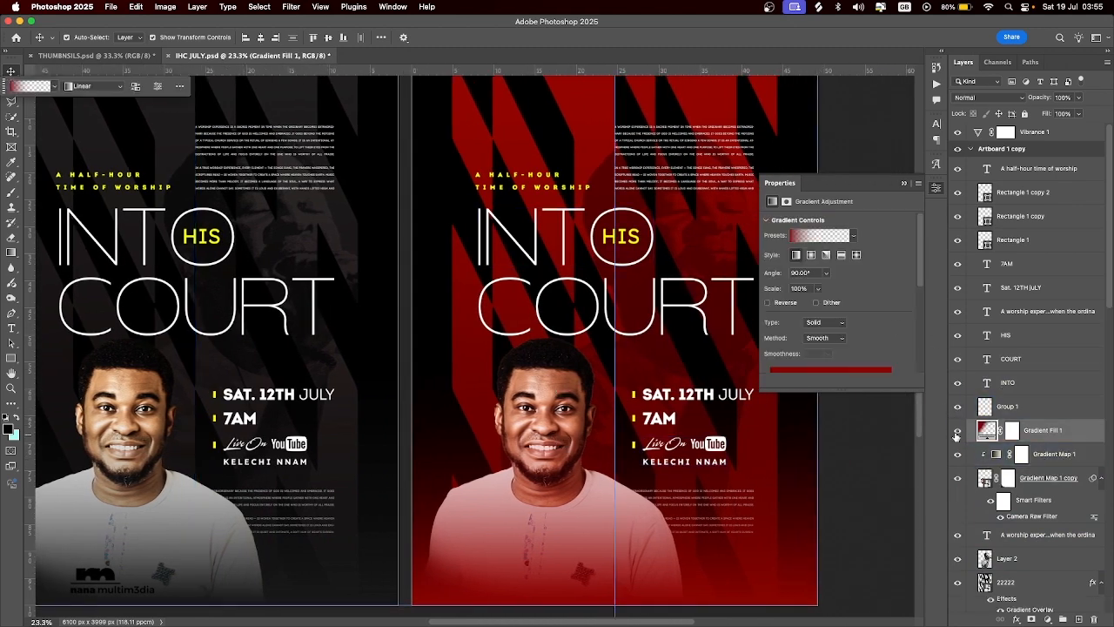
click(956, 431)
click(958, 431)
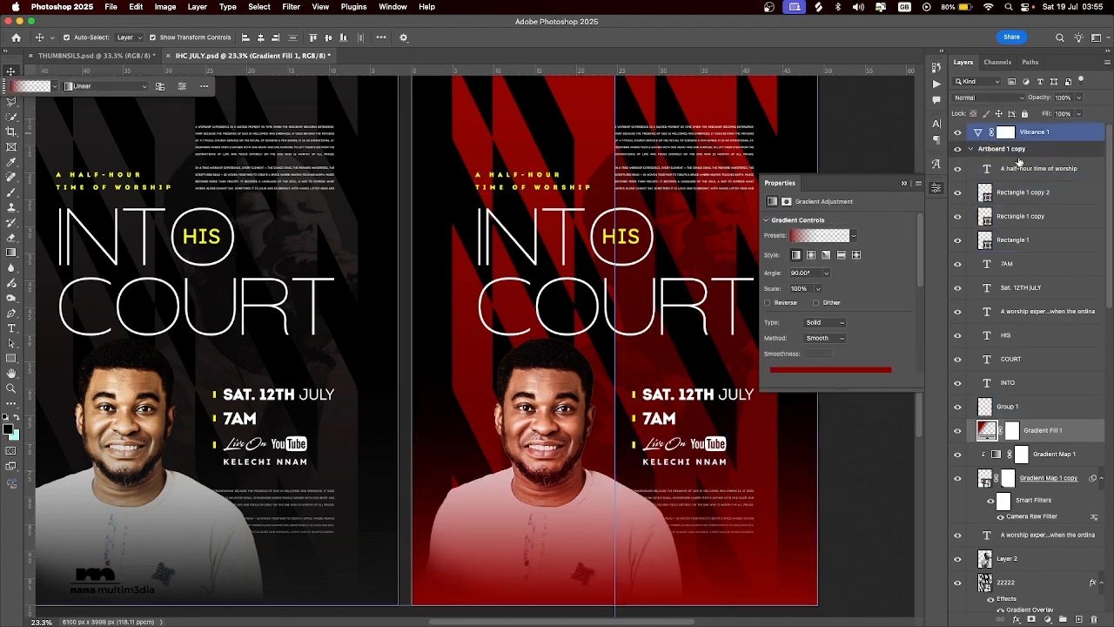
click(1023, 114)
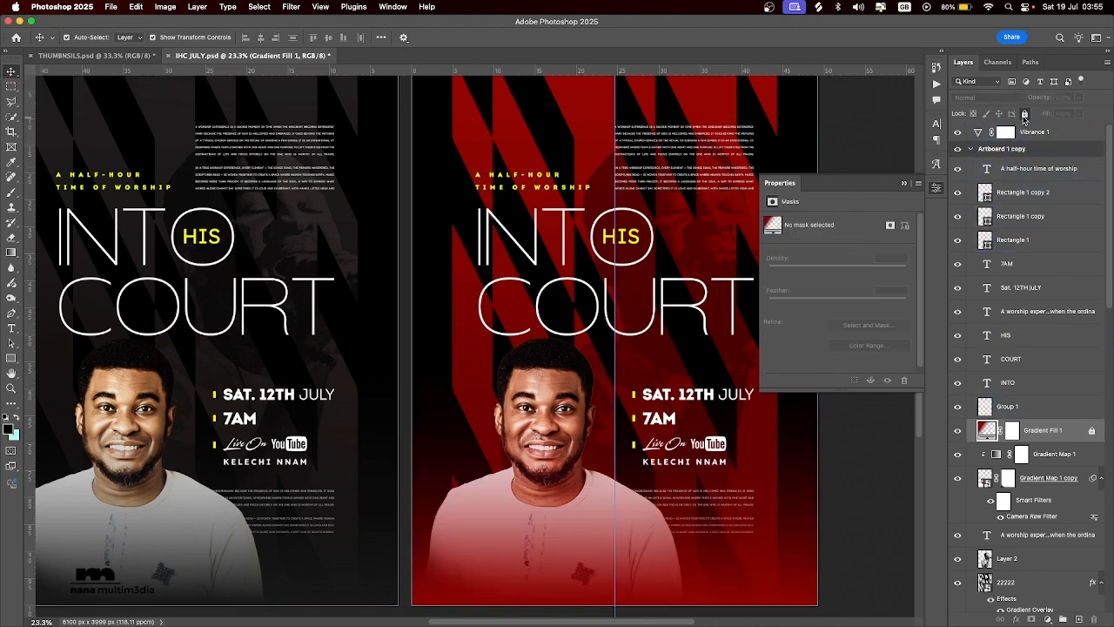
Inspect the red gradient of the Gradient Map 1 adjustment clipped to Artboard 1 copy's portrait and delete that adjustment.
click(524, 425)
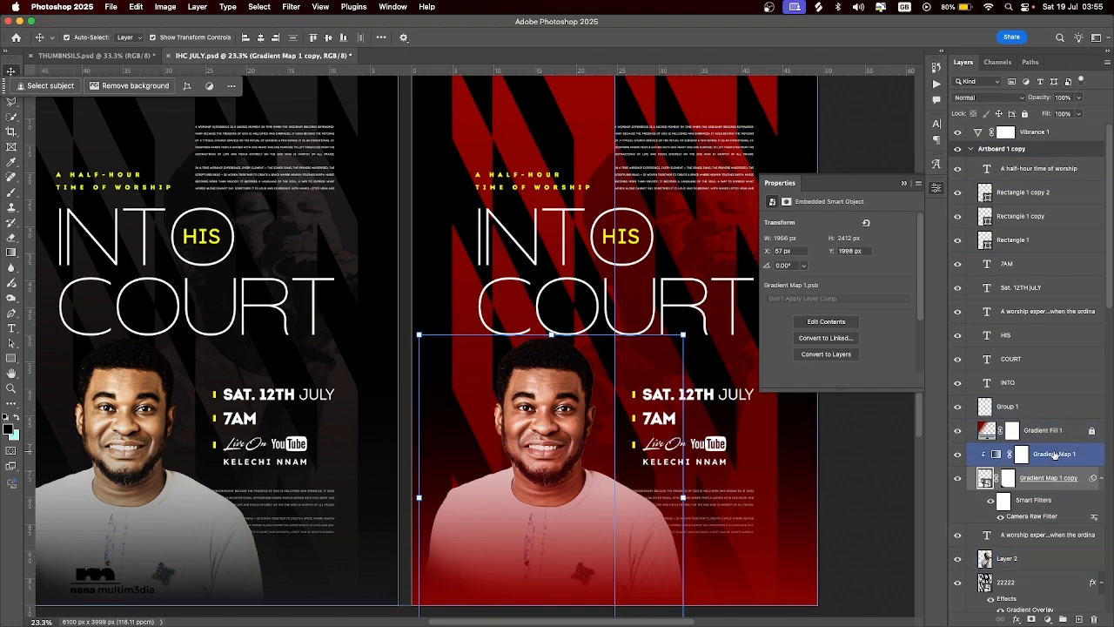
click(996, 454)
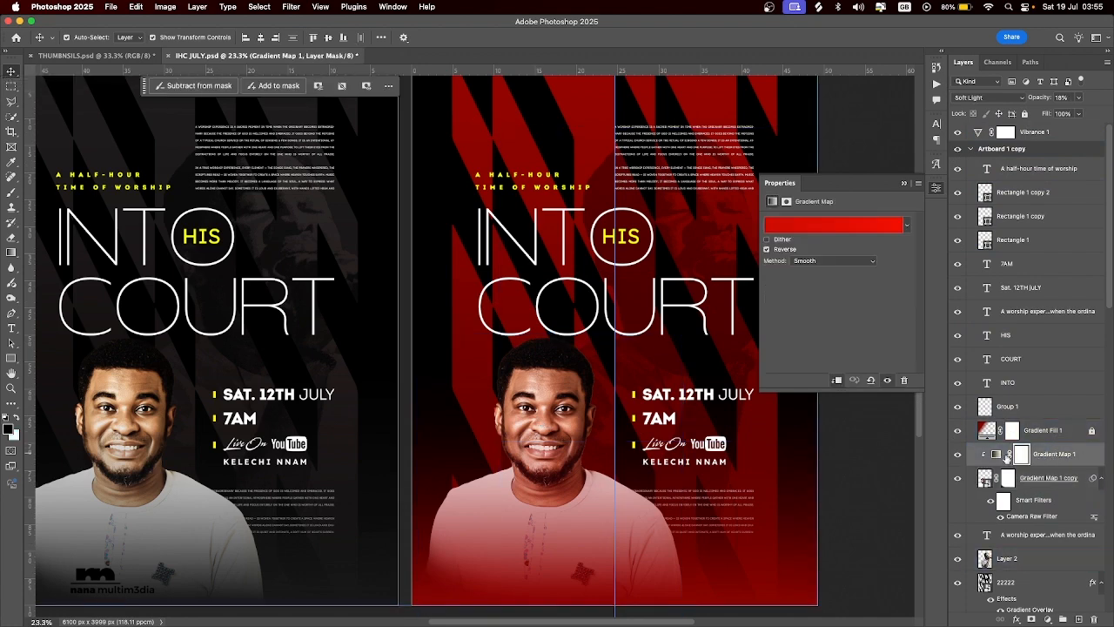
click(805, 230)
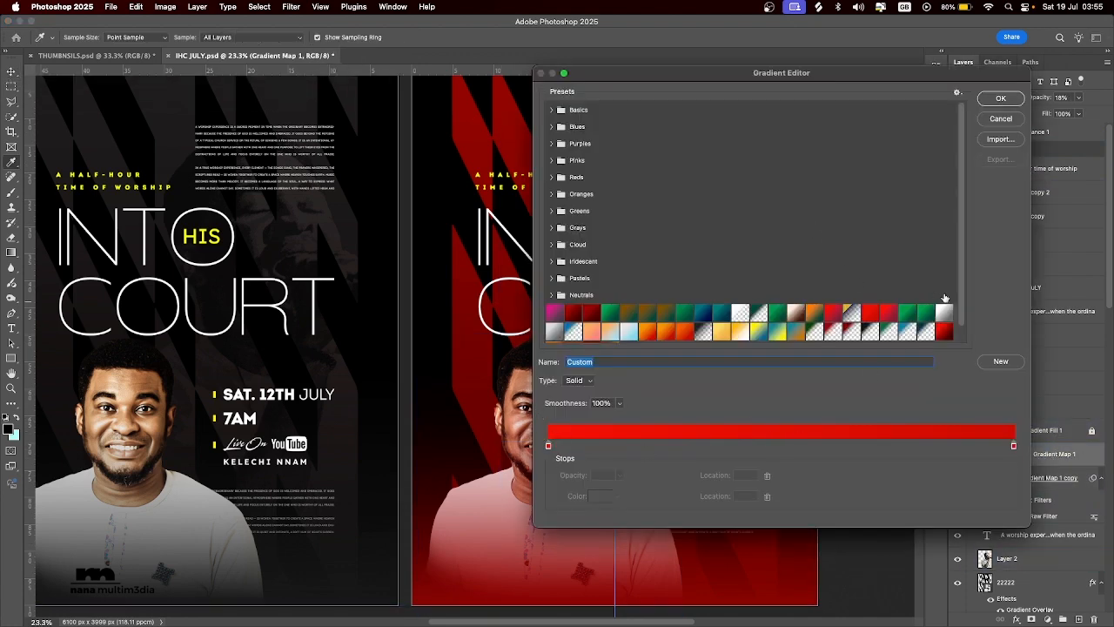
click(1000, 99)
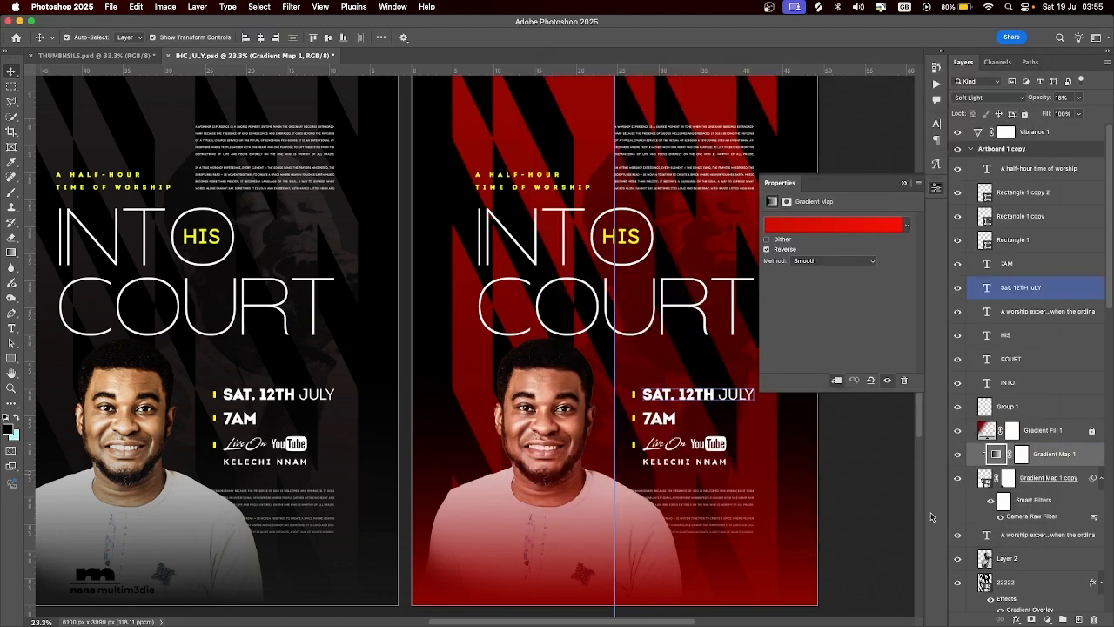
click(1032, 493)
key(Delete)
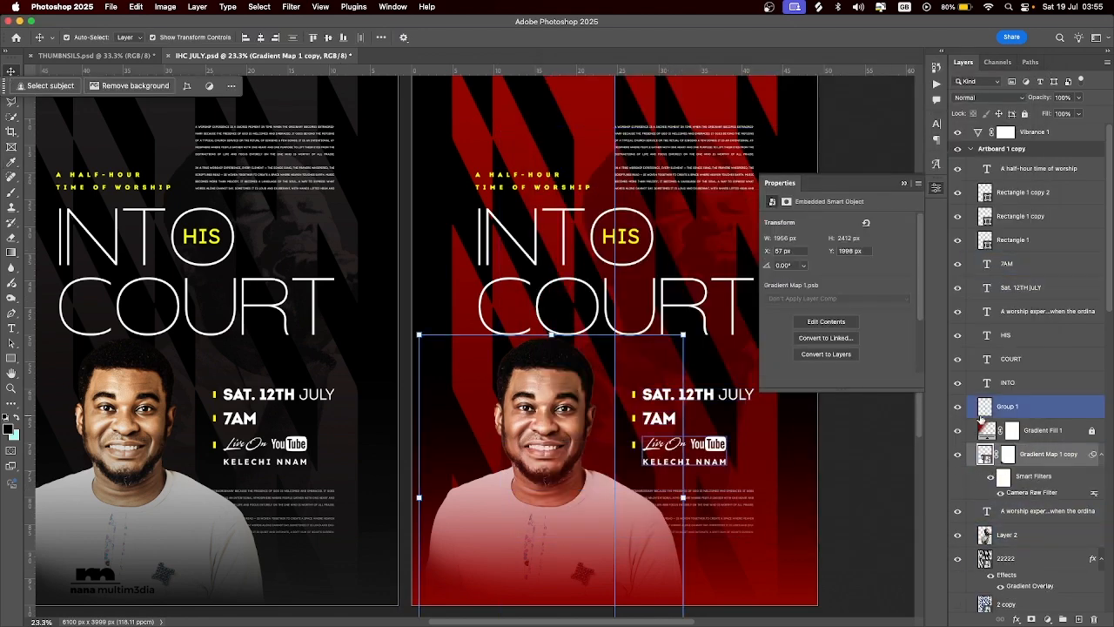
Hide the Vibrance 1 layer and add a Gradient Map adjustment directly above the portrait layer in Artboard 1 copy.
click(957, 132)
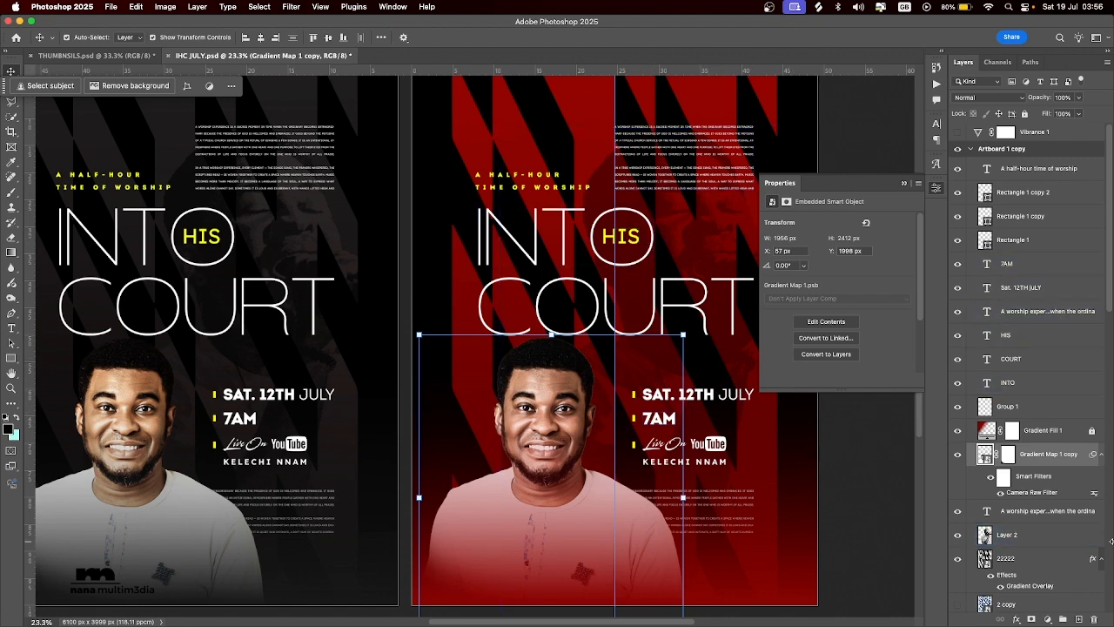
click(1047, 619)
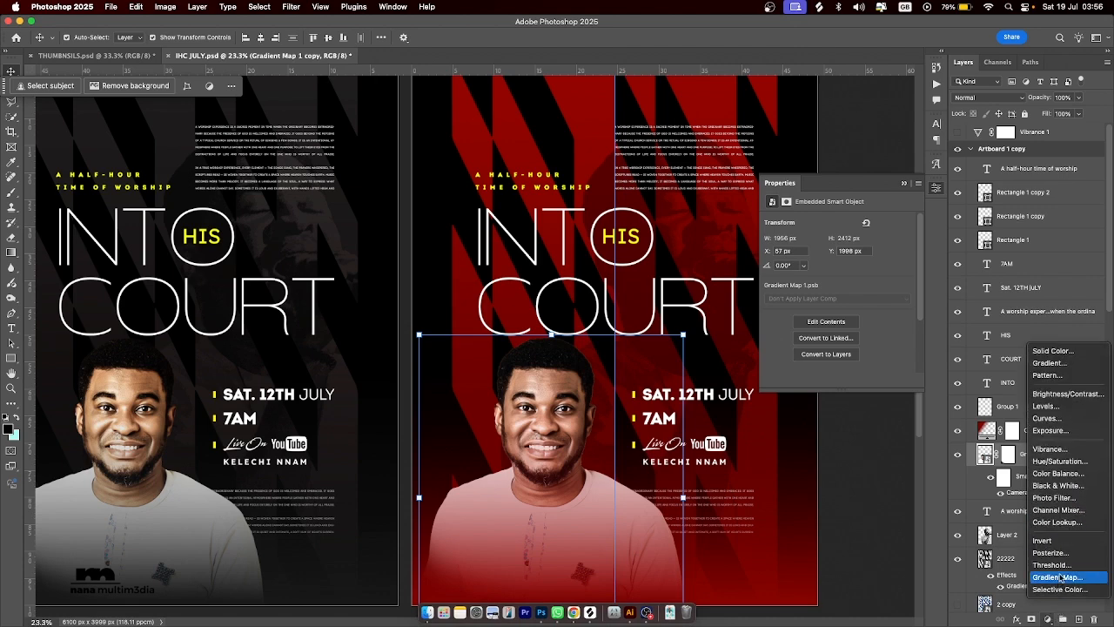
click(1056, 577)
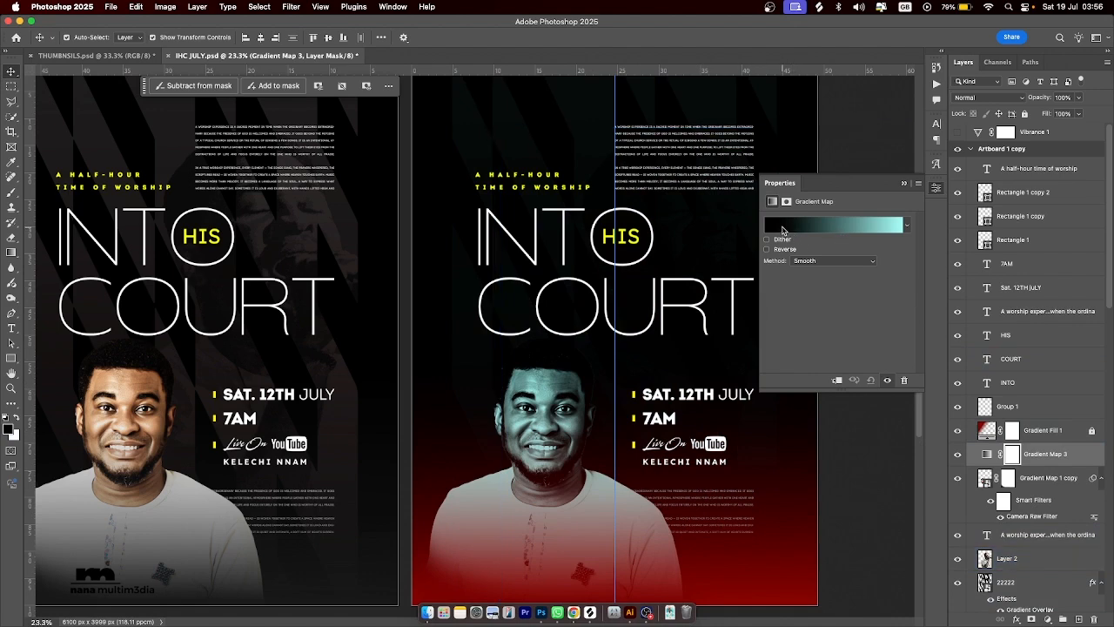
click(987, 454)
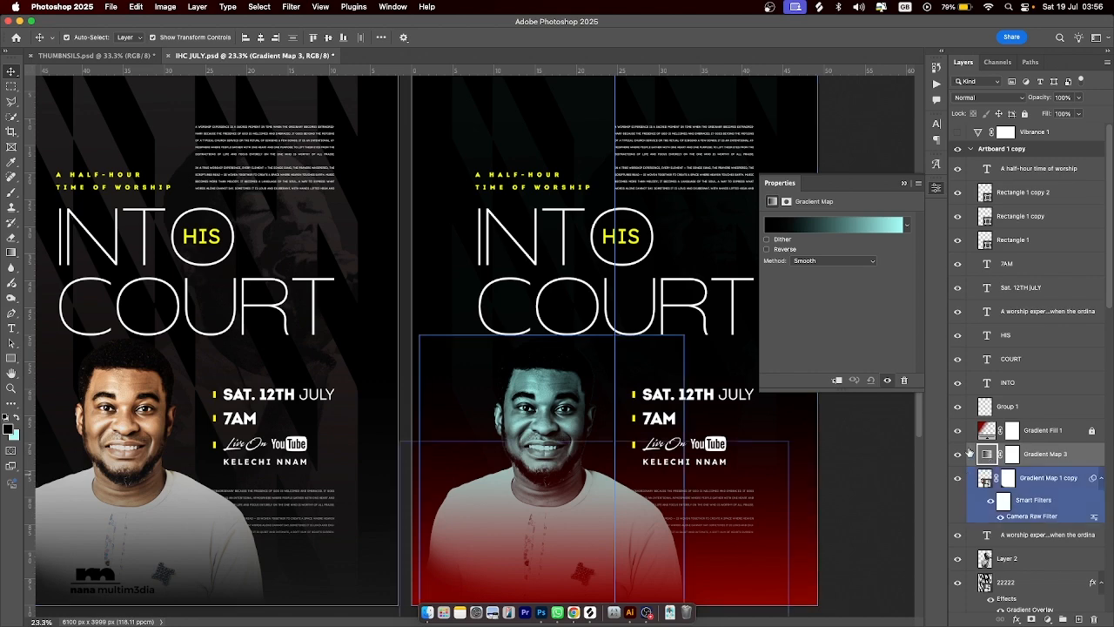
click(776, 226)
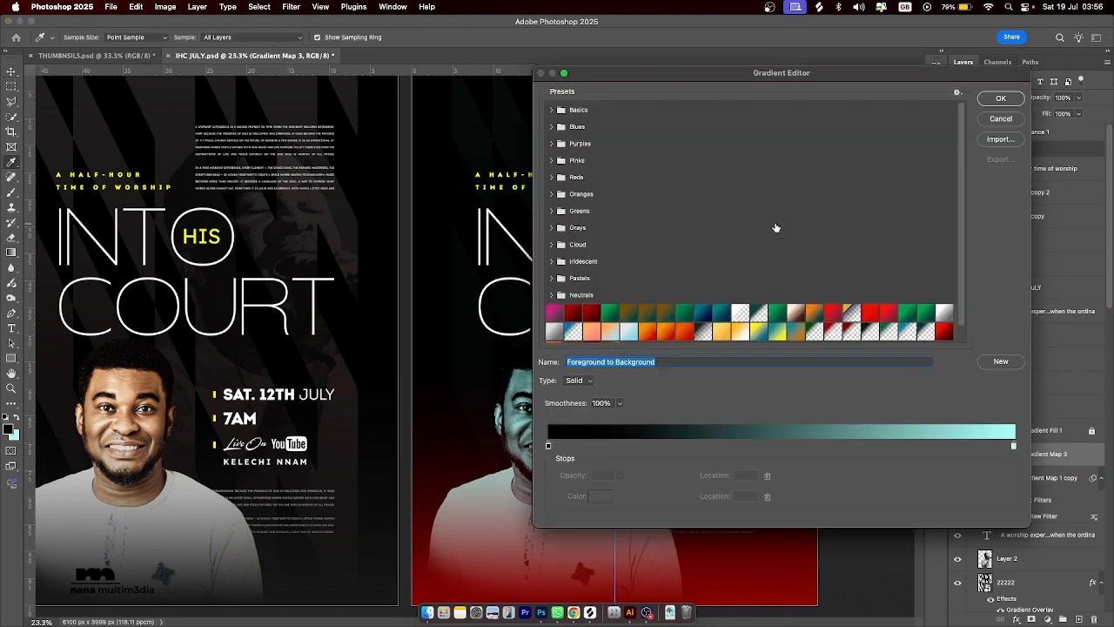
drag(681, 74, 752, 24)
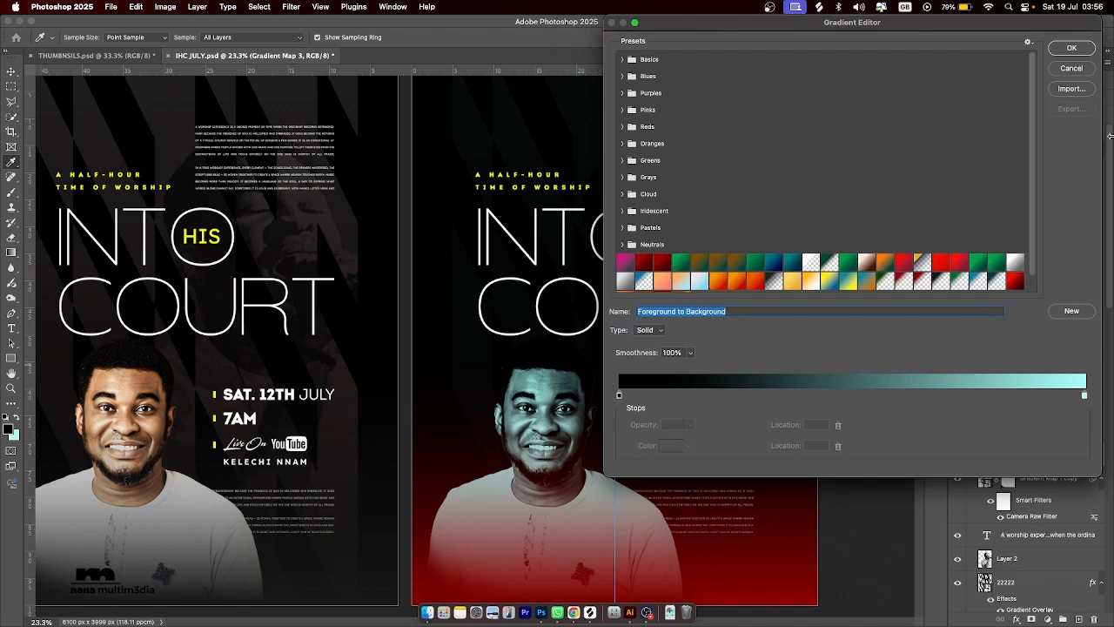
click(1054, 68)
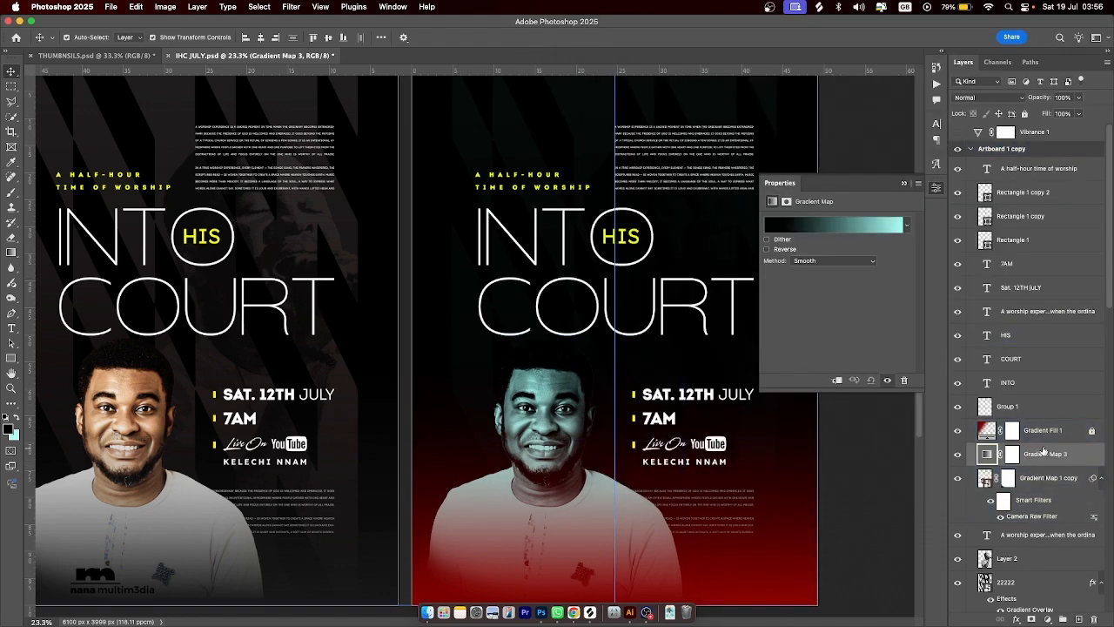
Hide Gradient Map 3 and set its gradient's shadow stop to a dark red sampled from the flyer's red background.
click(959, 454)
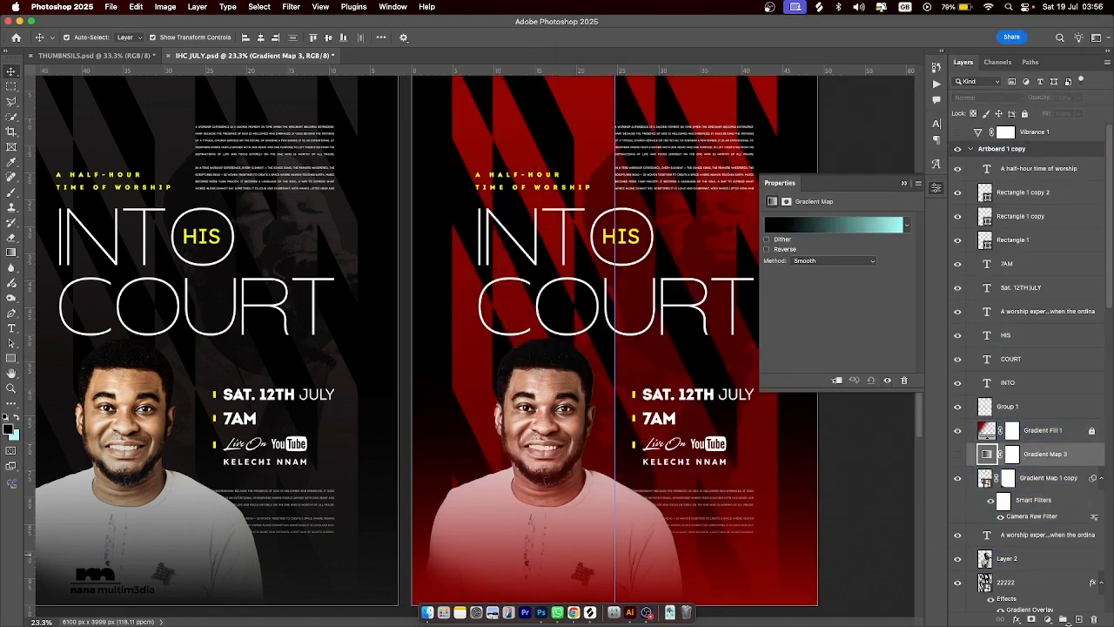
click(829, 225)
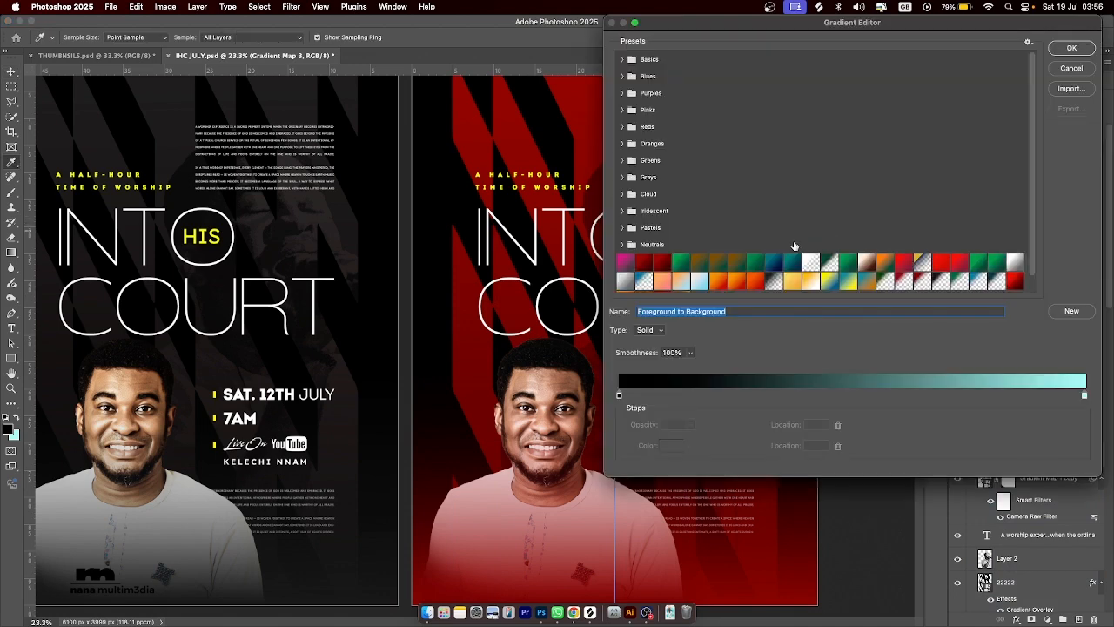
click(619, 395)
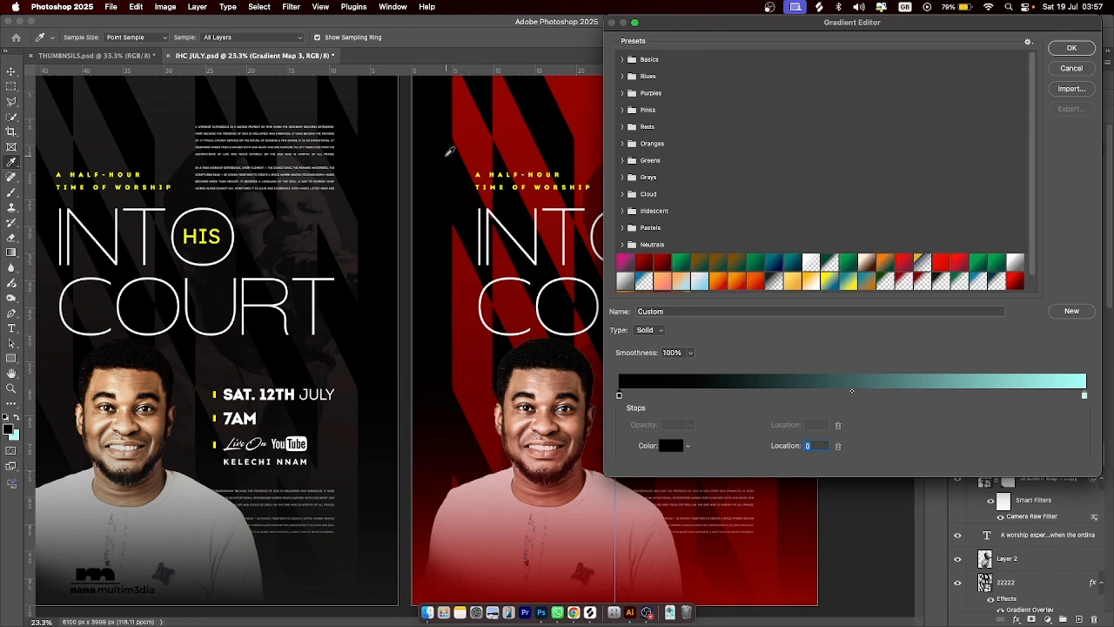
scroll(455, 151, right, 5)
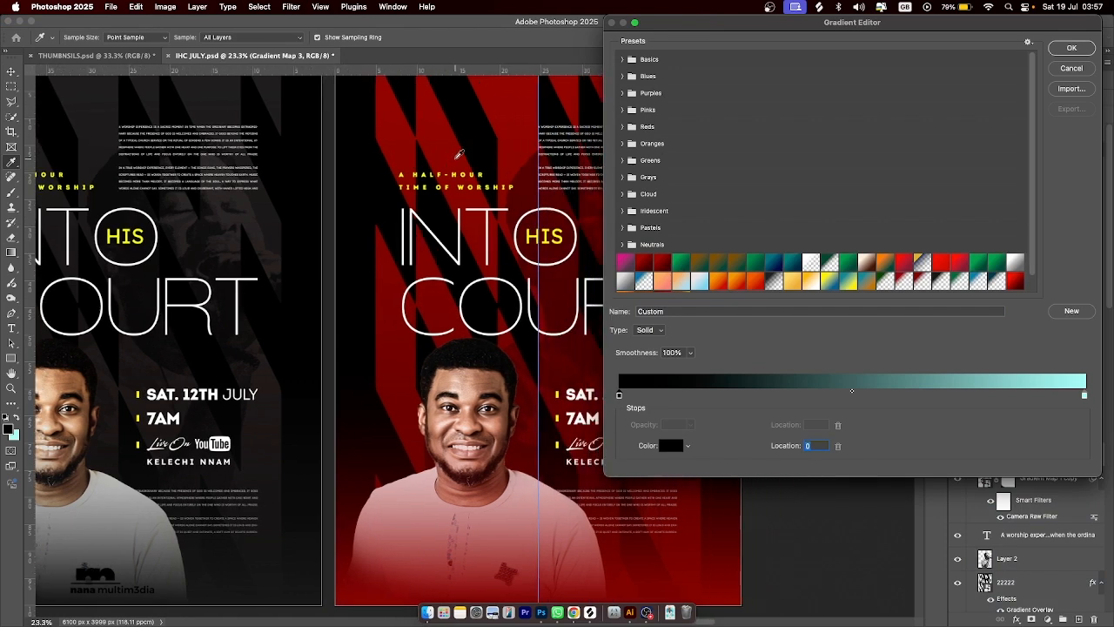
scroll(459, 155, right, 12)
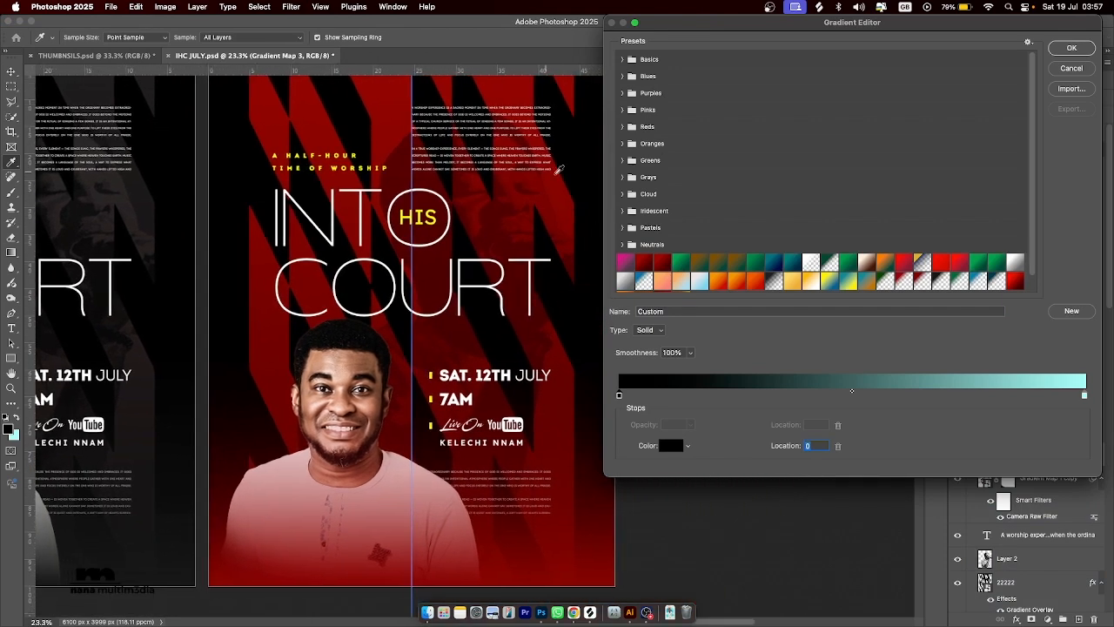
scroll(550, 208, up, 1)
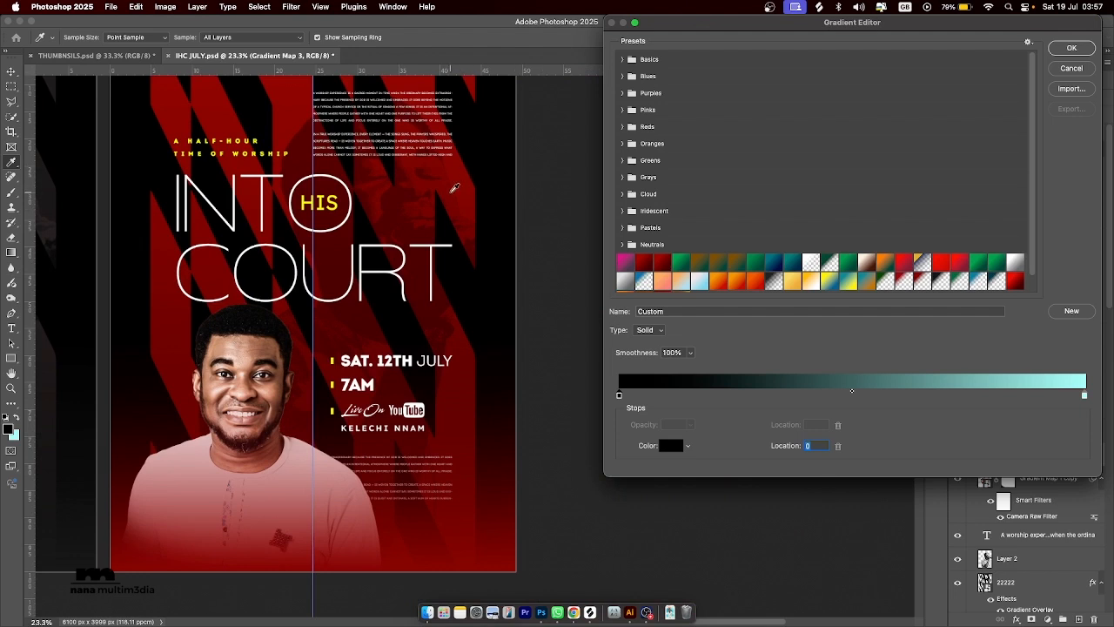
click(454, 187)
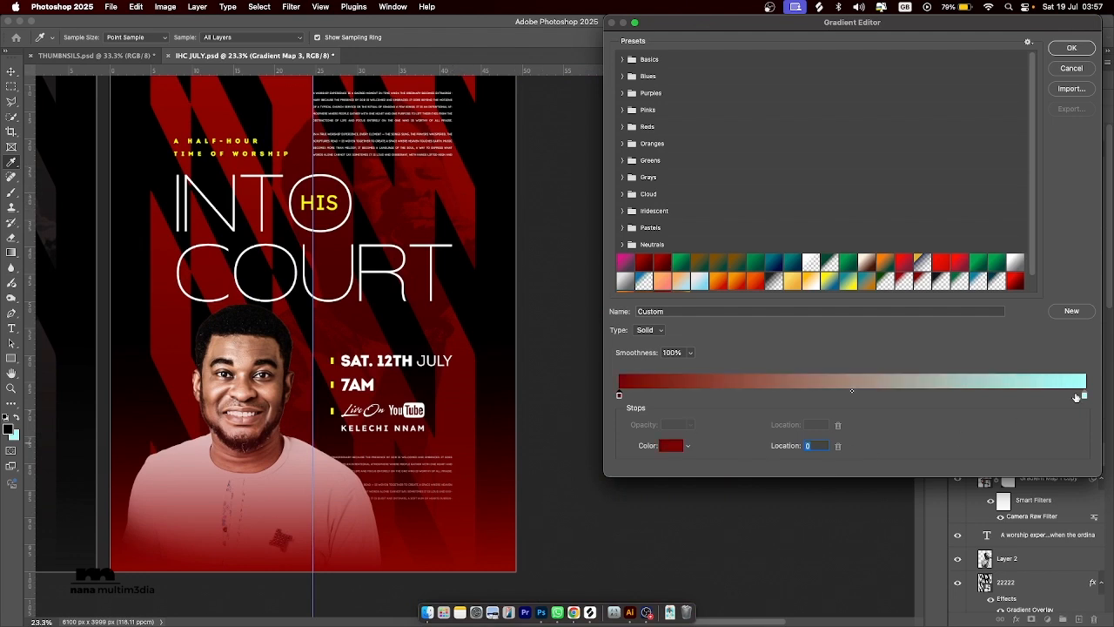
Set the gradient's highlight stop to yellow f6ff00 sampled from the HIS text, shift the midpoint to 74% and apply the gradient.
click(1085, 396)
click(671, 445)
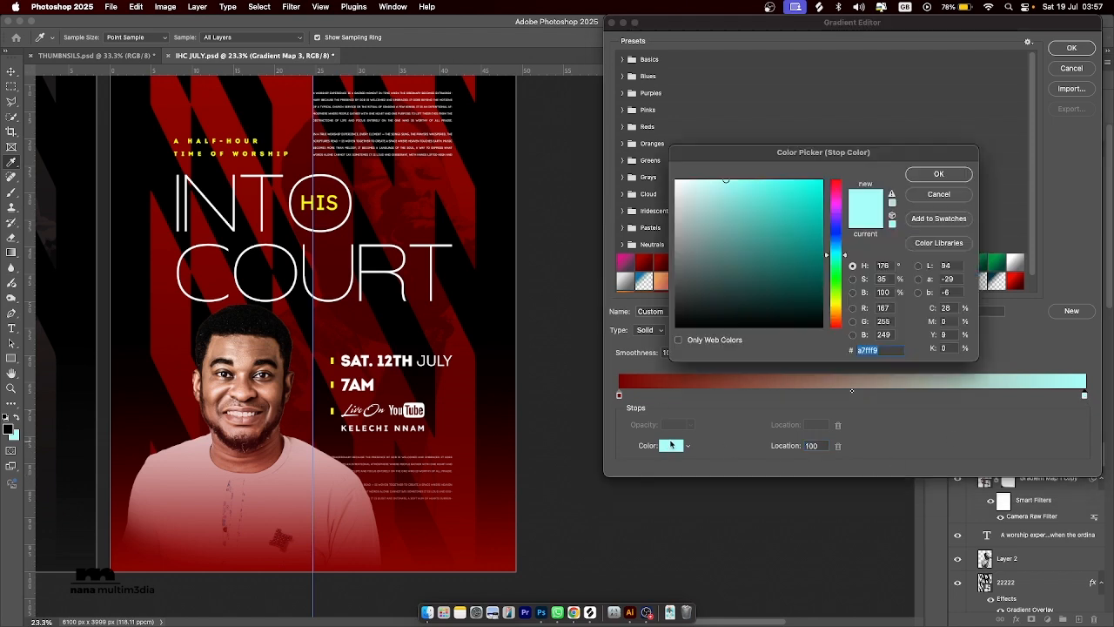
click(208, 94)
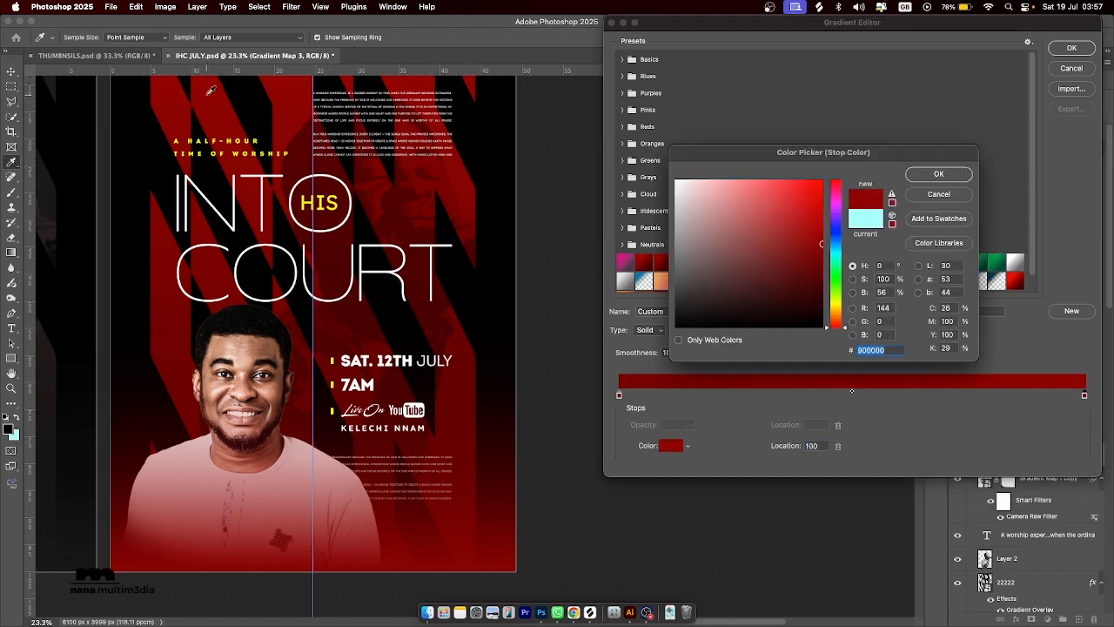
click(304, 200)
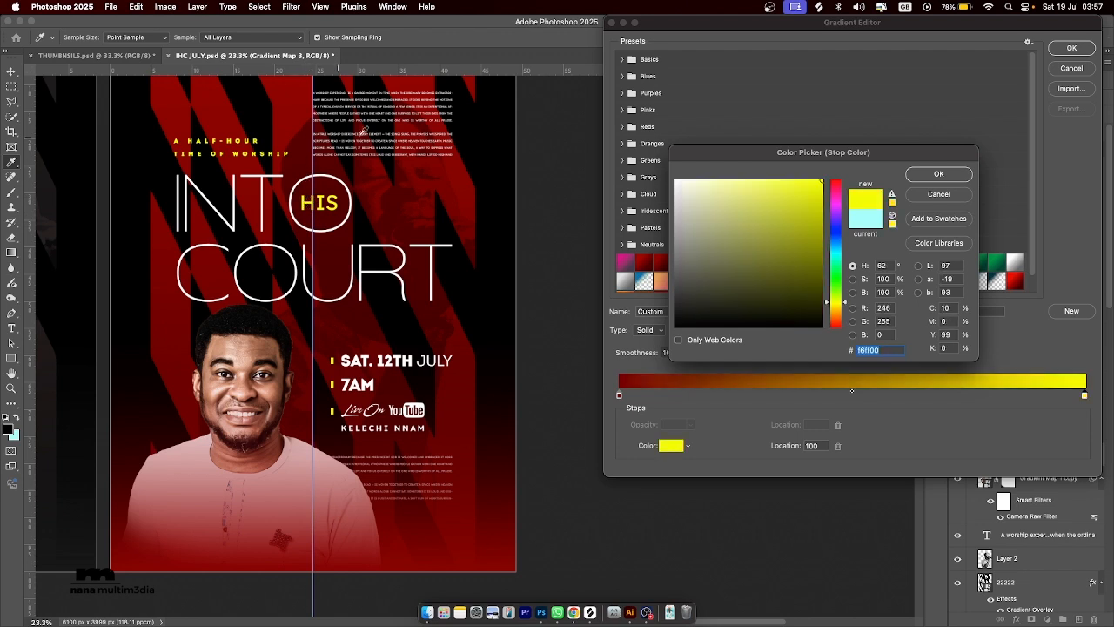
click(939, 174)
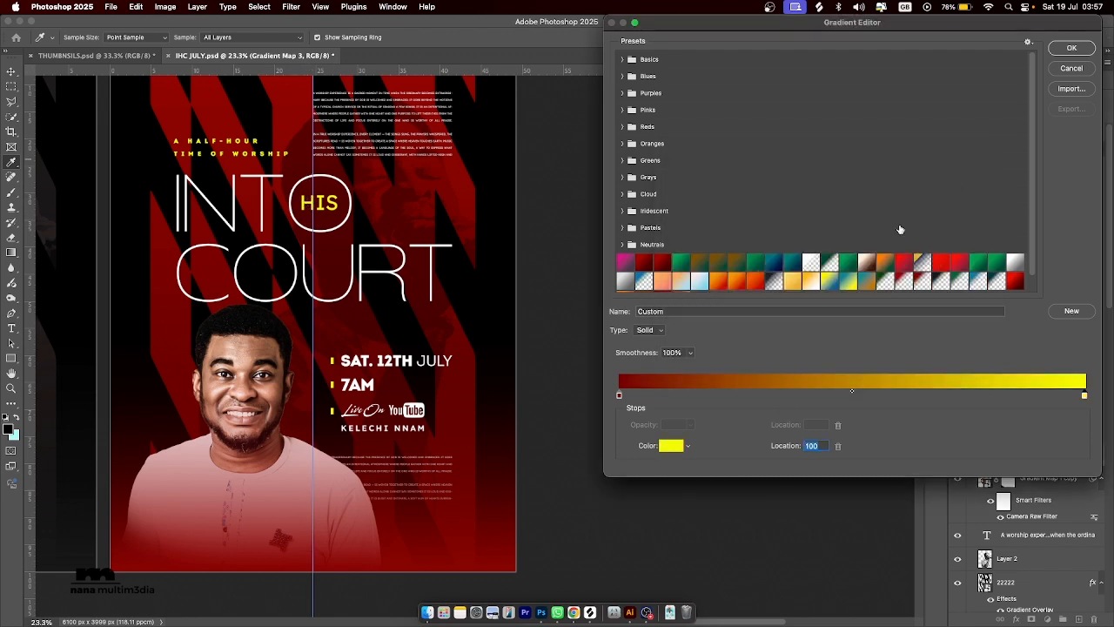
drag(854, 394, 964, 394)
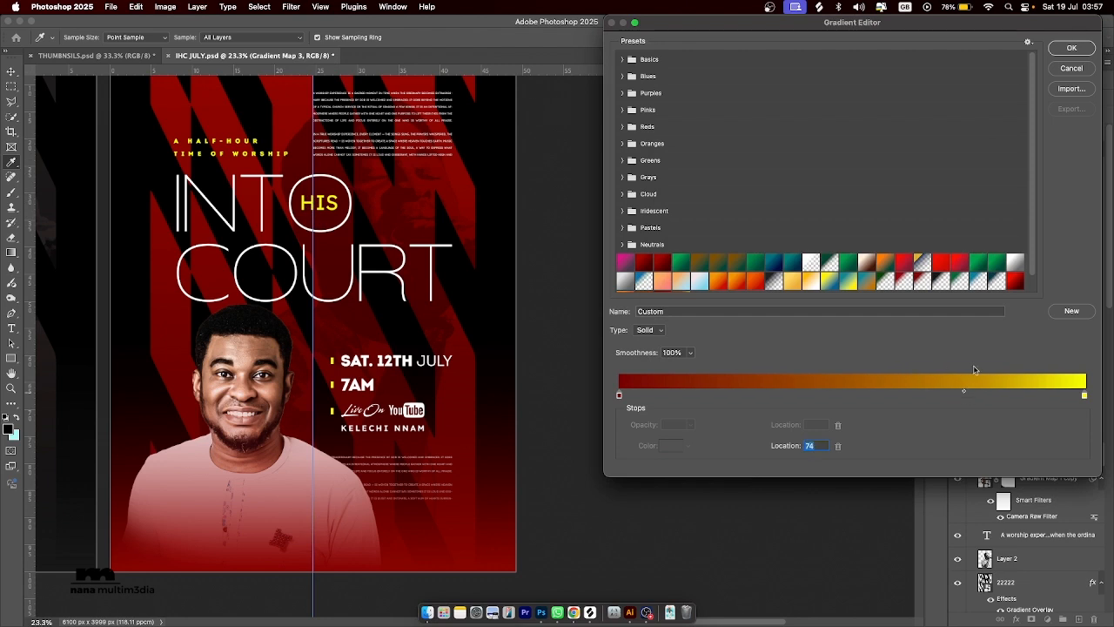
click(1078, 50)
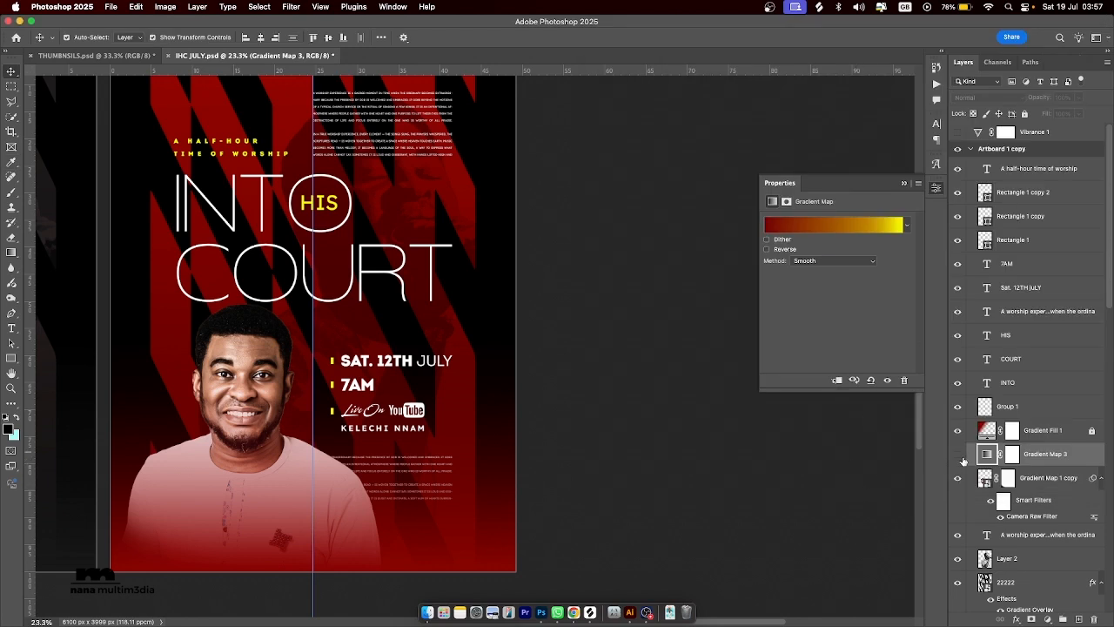
Show Gradient Map 3, set its blend mode to Soft Light and reduce its opacity to 24%.
click(957, 455)
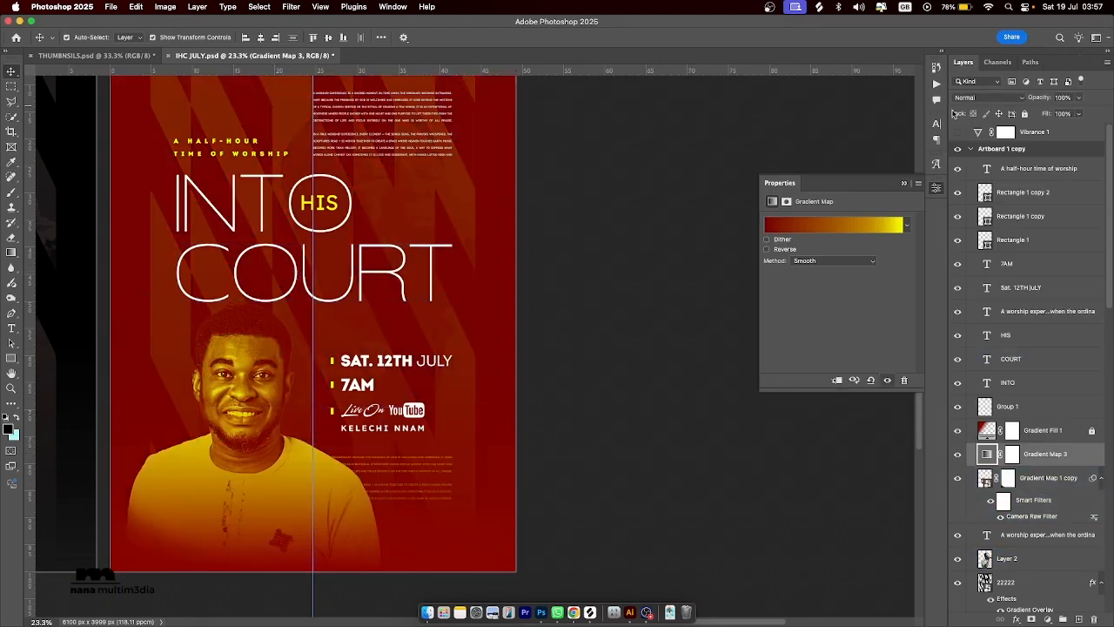
click(986, 100)
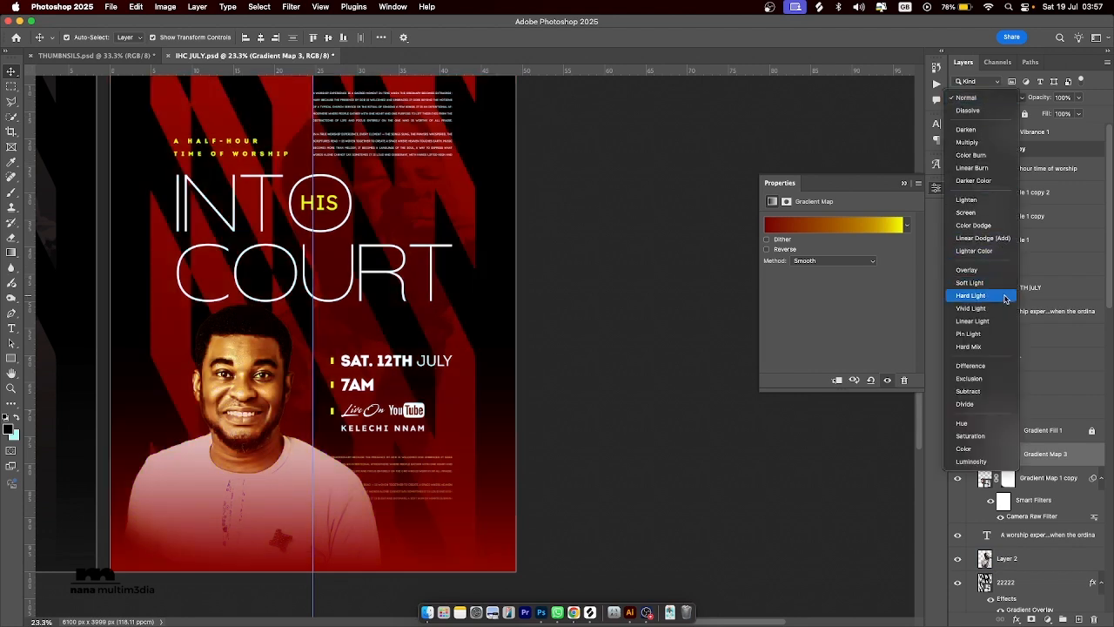
click(993, 283)
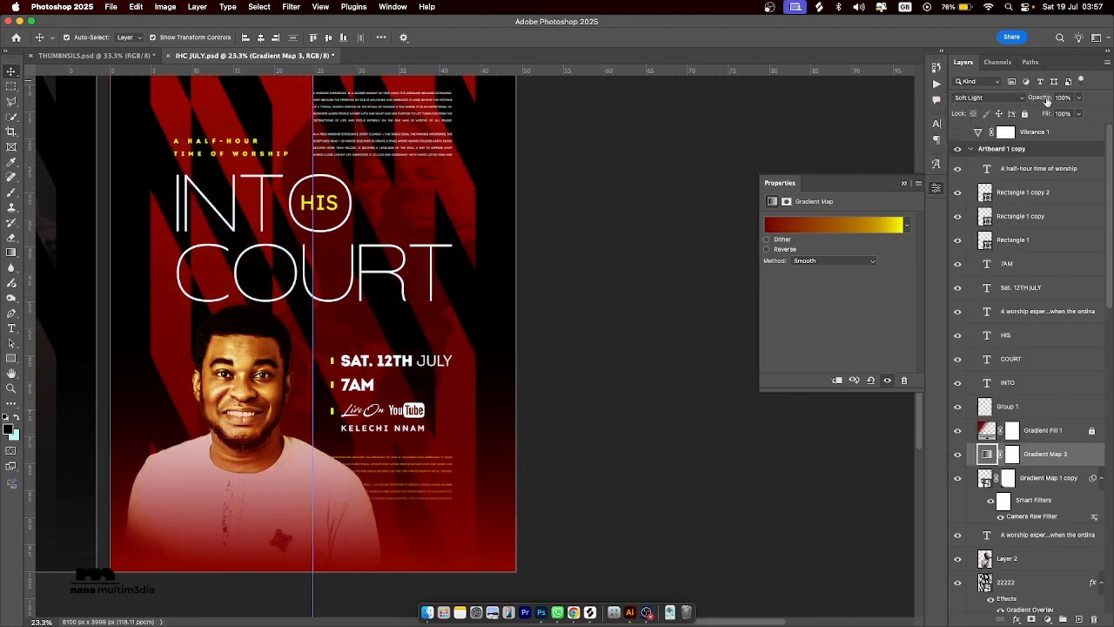
drag(1047, 101, 1002, 109)
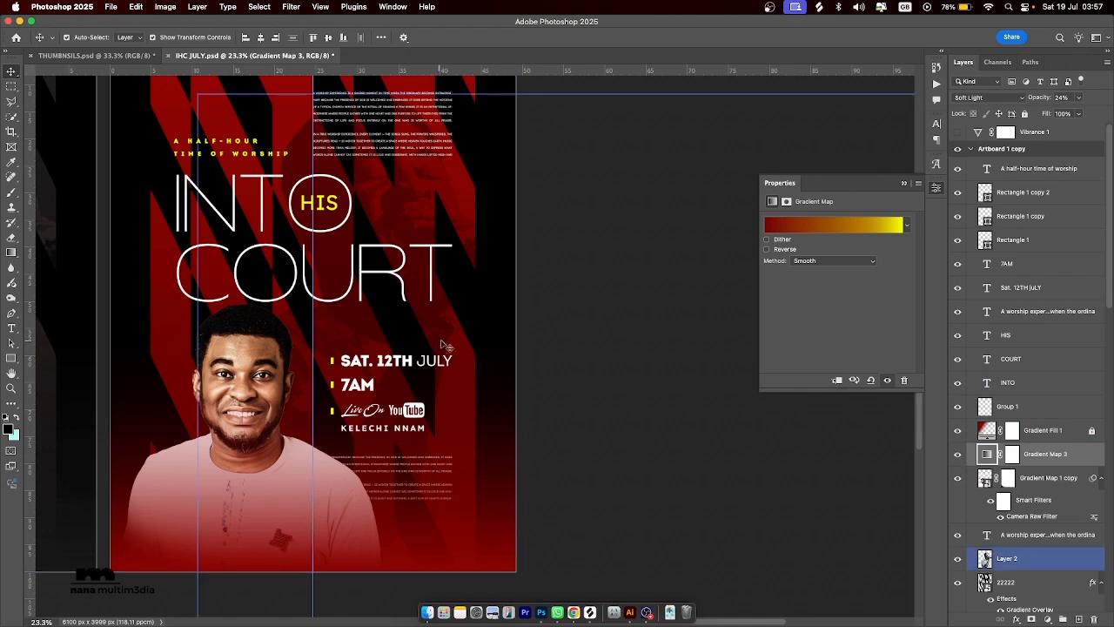
Turn the Vibrance 1 adjustment layer above Artboard 1 copy back on.
scroll(495, 345, left, 1)
scroll(500, 350, left, 10)
scroll(500, 349, up, 2)
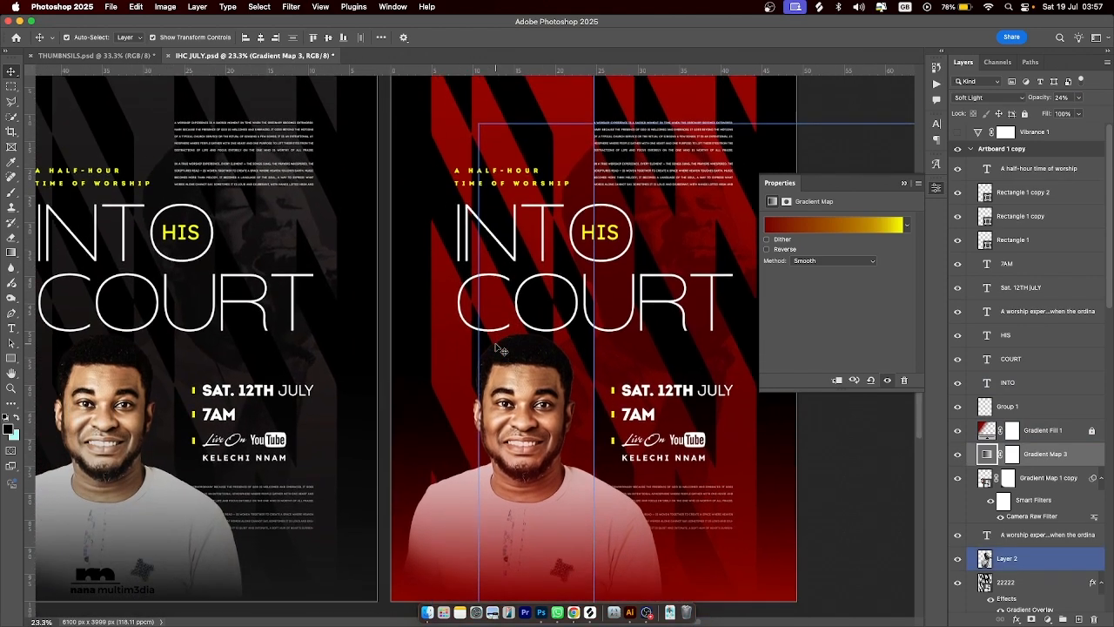
click(699, 278)
click(697, 268)
click(744, 275)
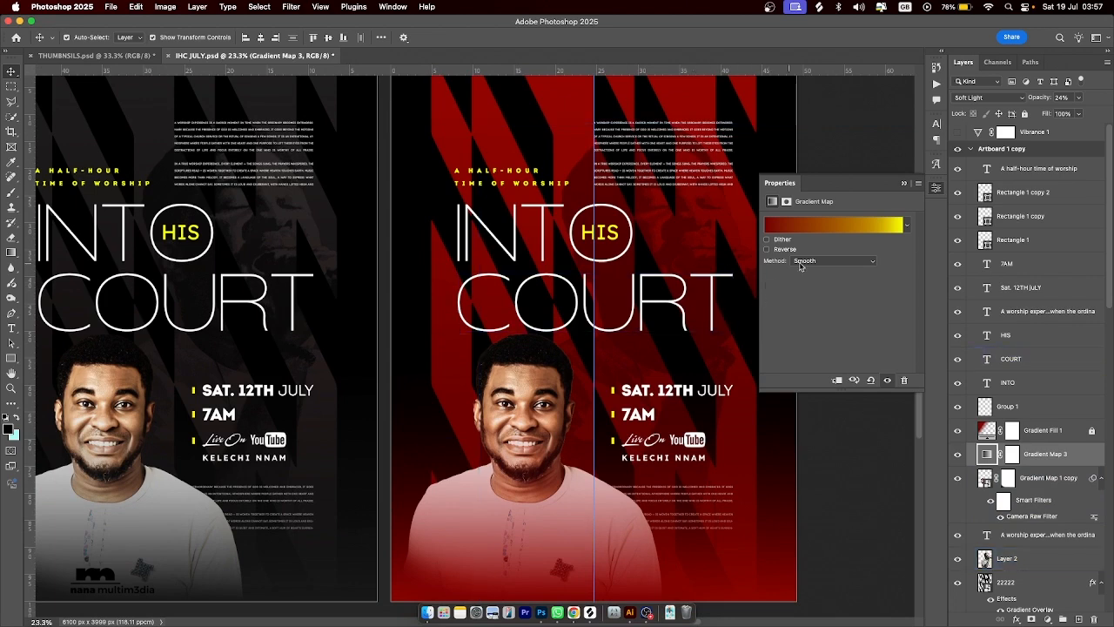
click(966, 151)
click(957, 133)
click(614, 329)
scroll(616, 327, down, 1)
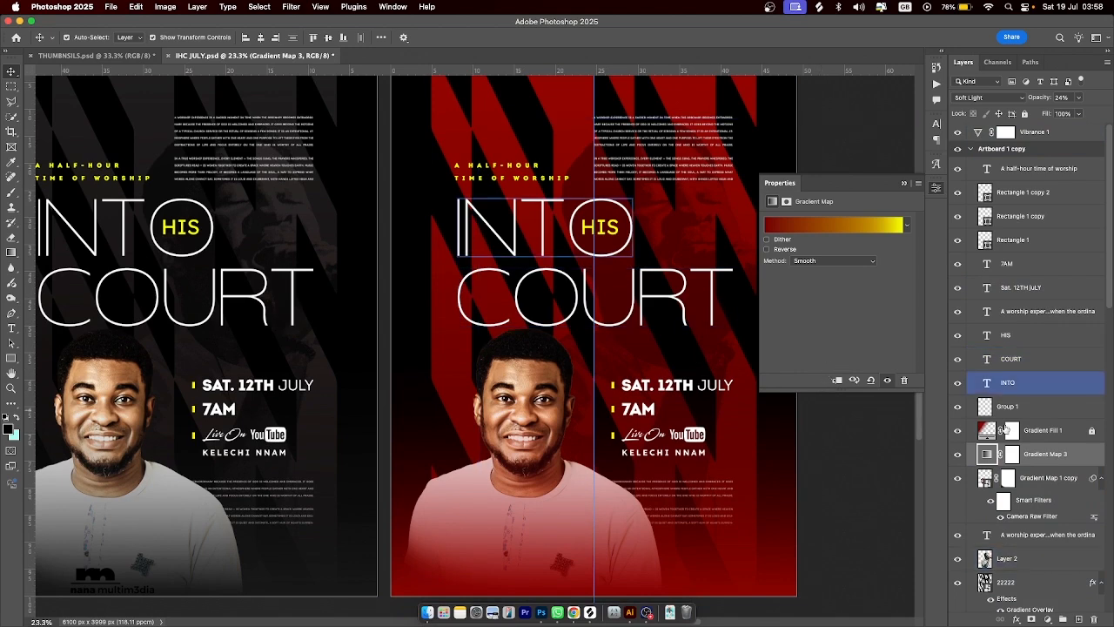
click(973, 413)
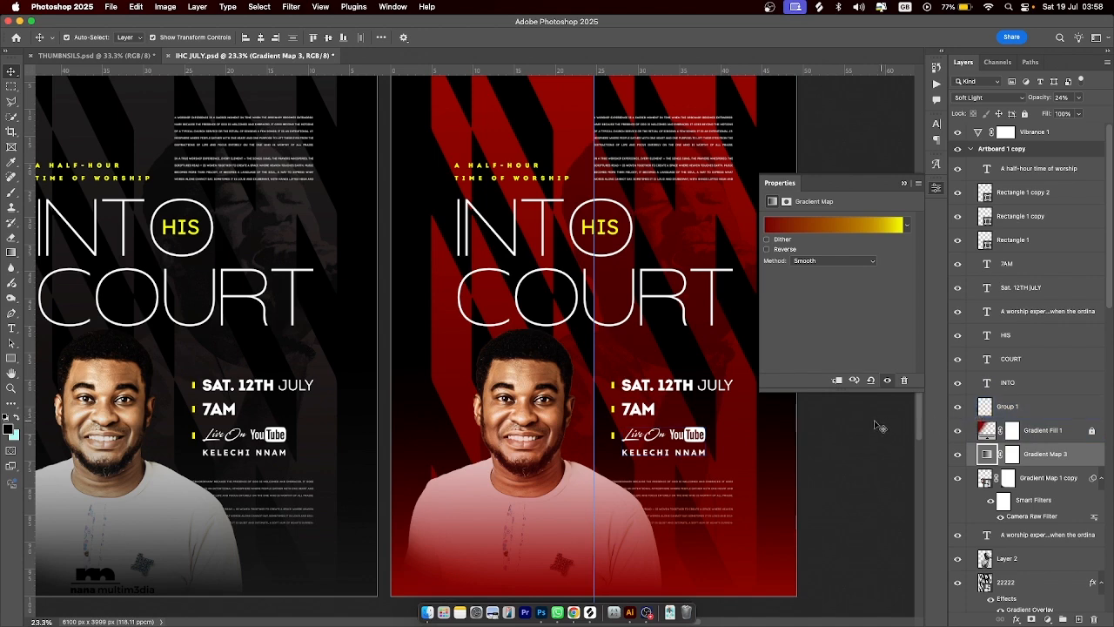